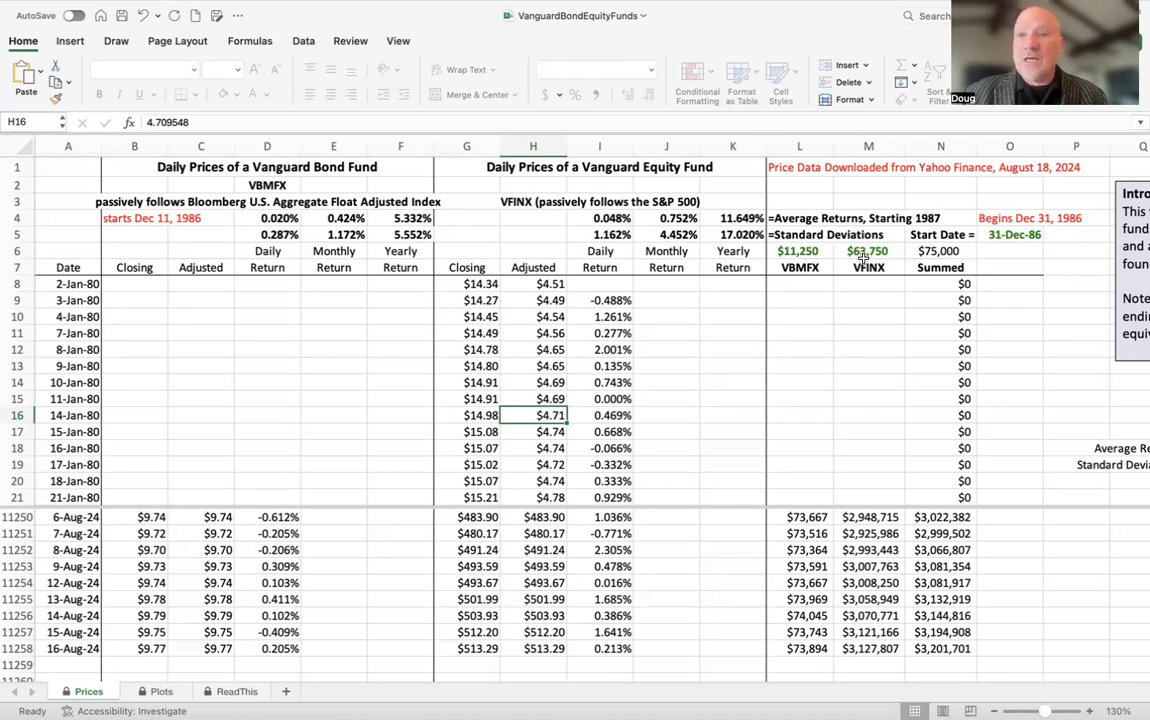
Set the starting investments in row 6 to 10000 for VBMFX and 40000 for VFINX
click(798, 251)
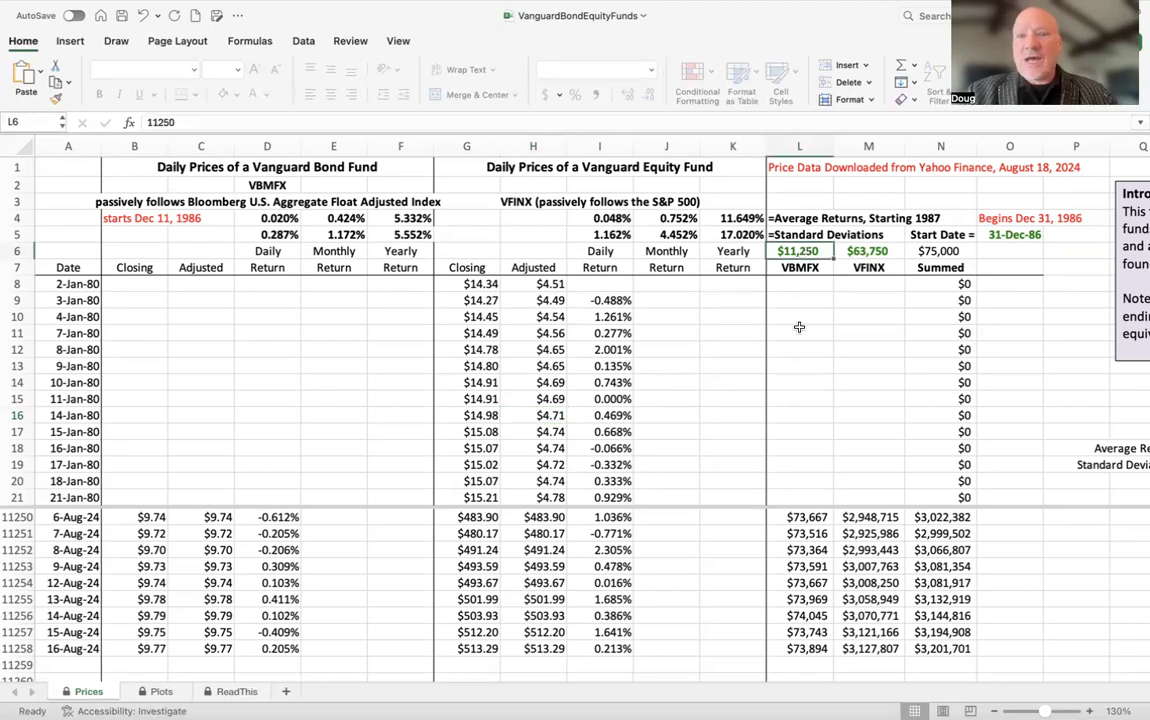
text(10000)
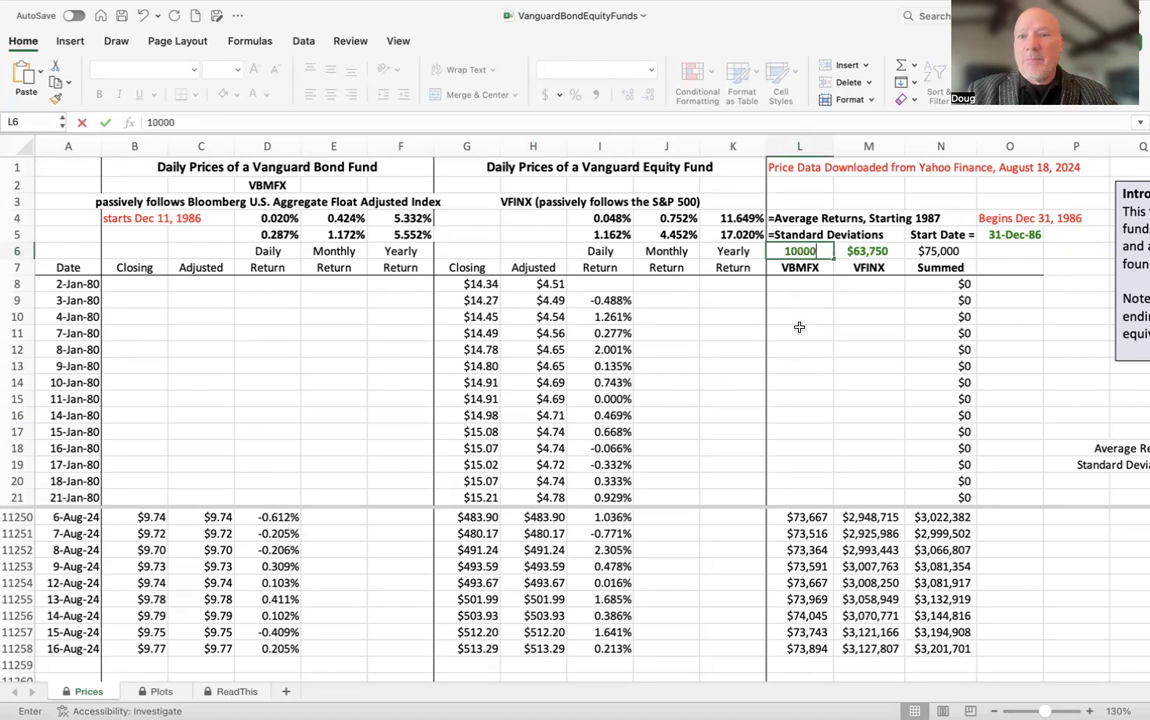
key(Tab)
text(40000)
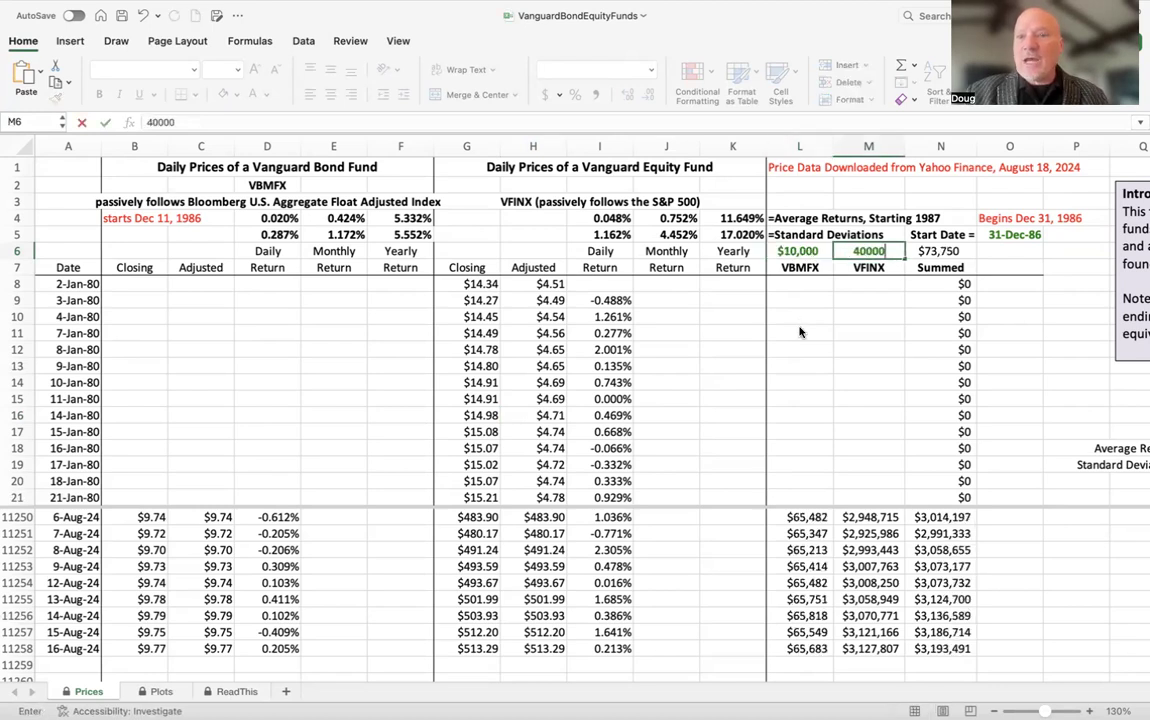
key(Return)
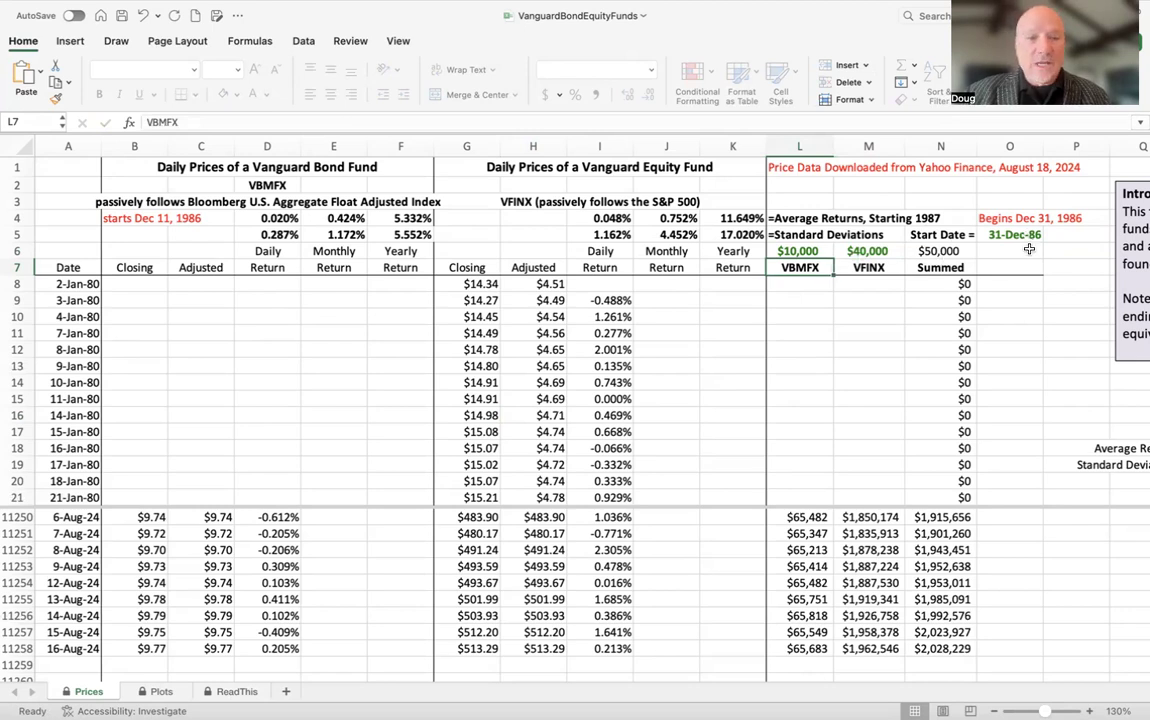
Open the Plots sheet and remove its sheet protection so the charts can be edited
click(160, 692)
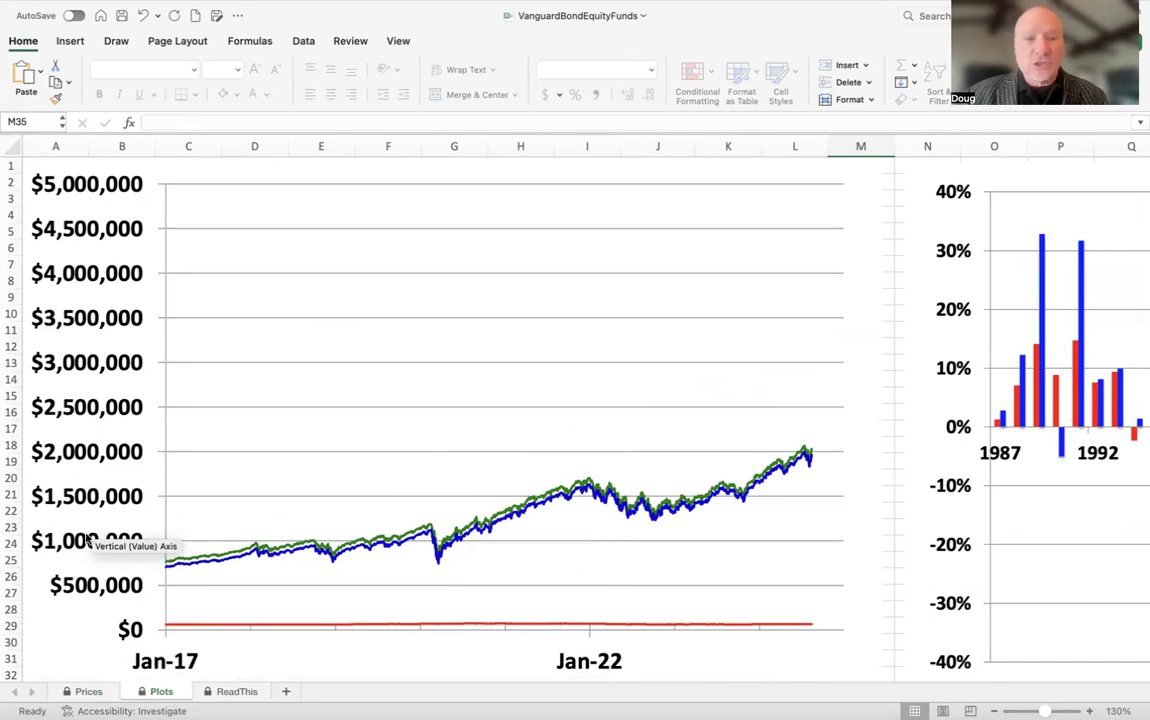
right_click(163, 695)
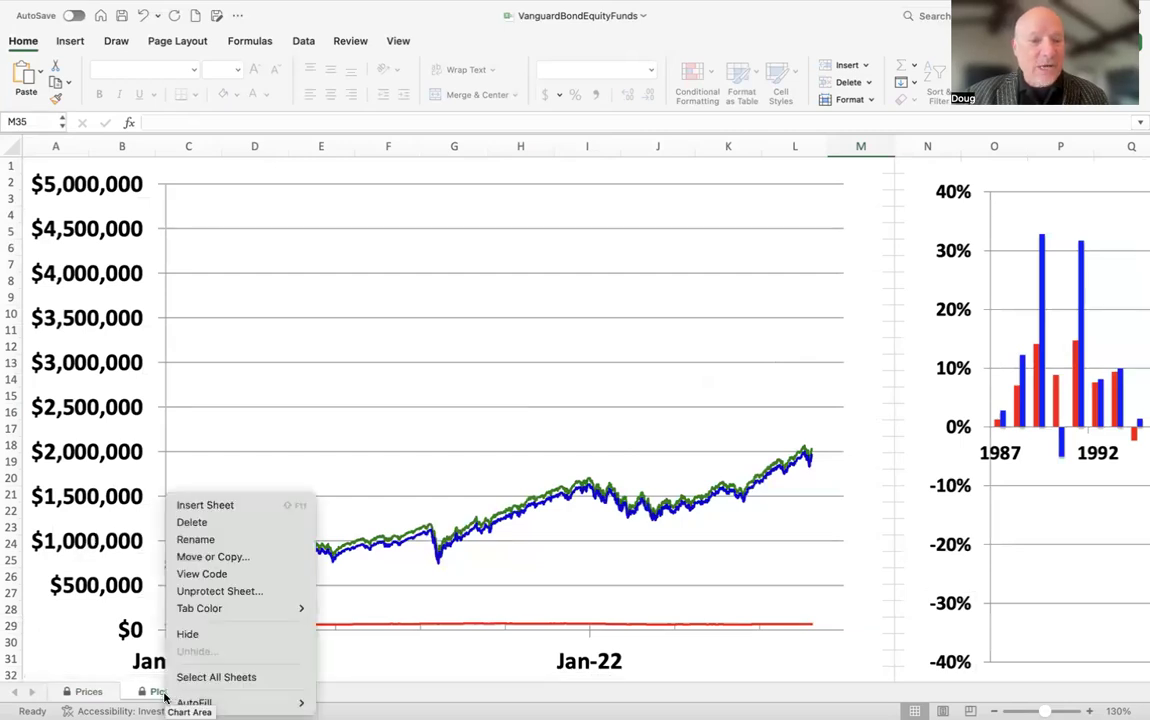
click(203, 591)
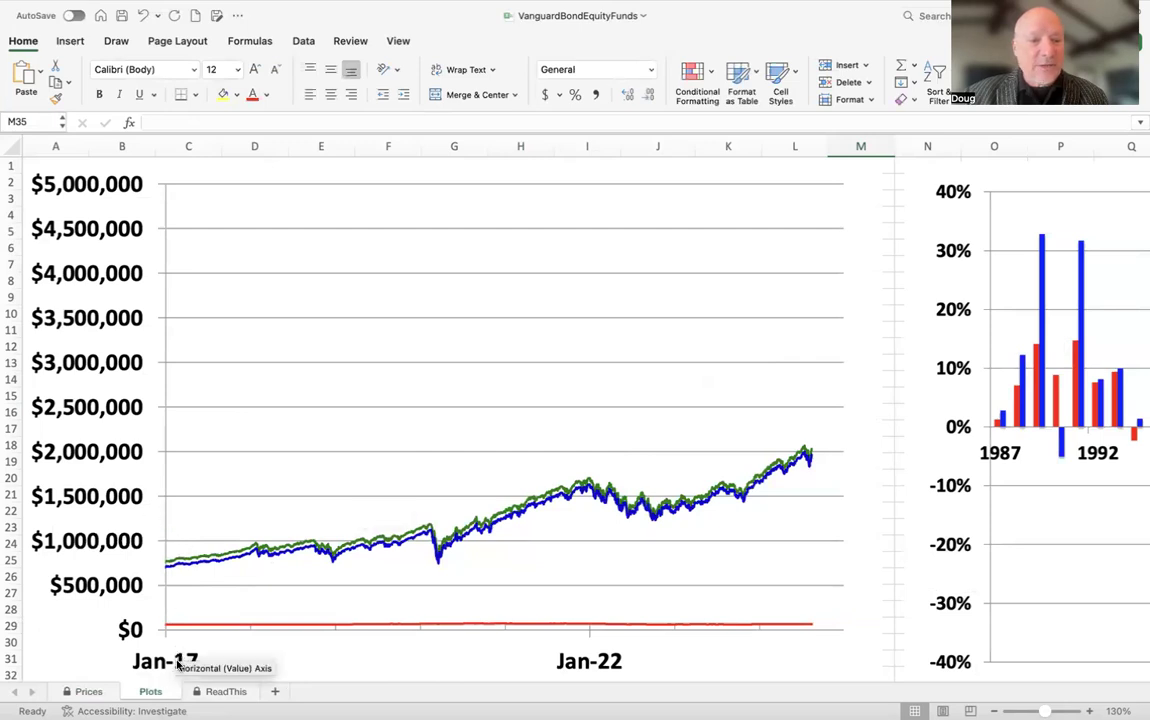
Set the fund value chart's horizontal axis bounds to a minimum of January 1, 1987 and a maximum of January 1, 2025
double_click(586, 664)
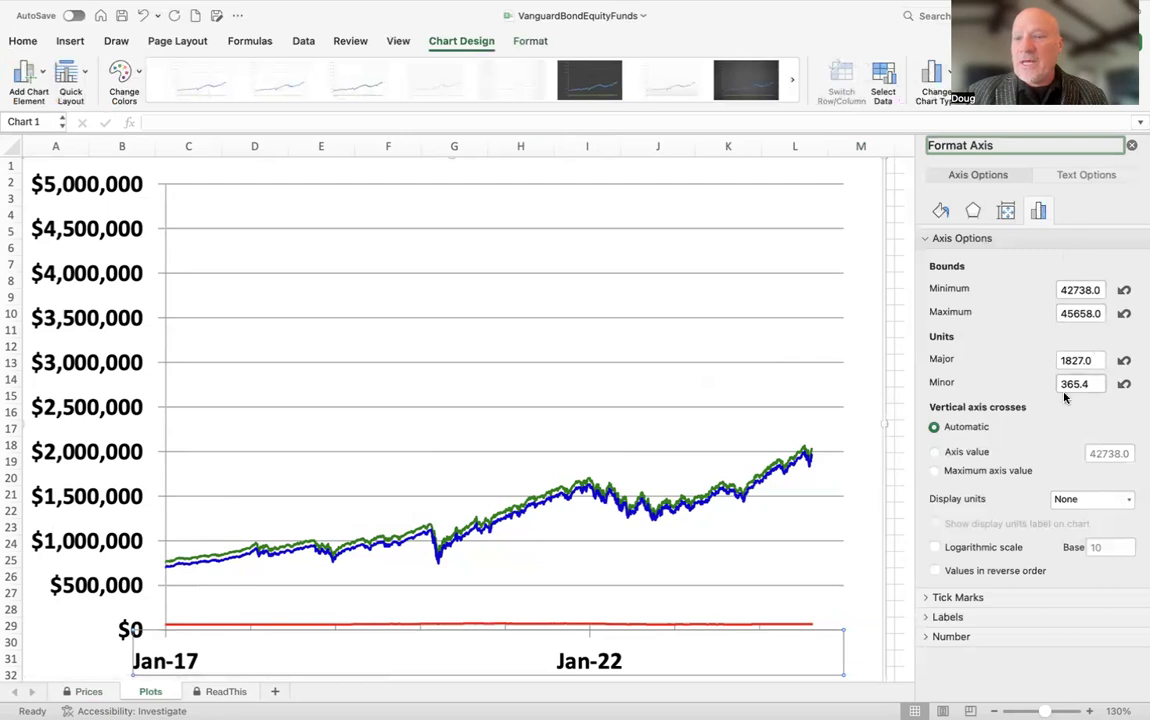
click(1070, 289)
text(ja)
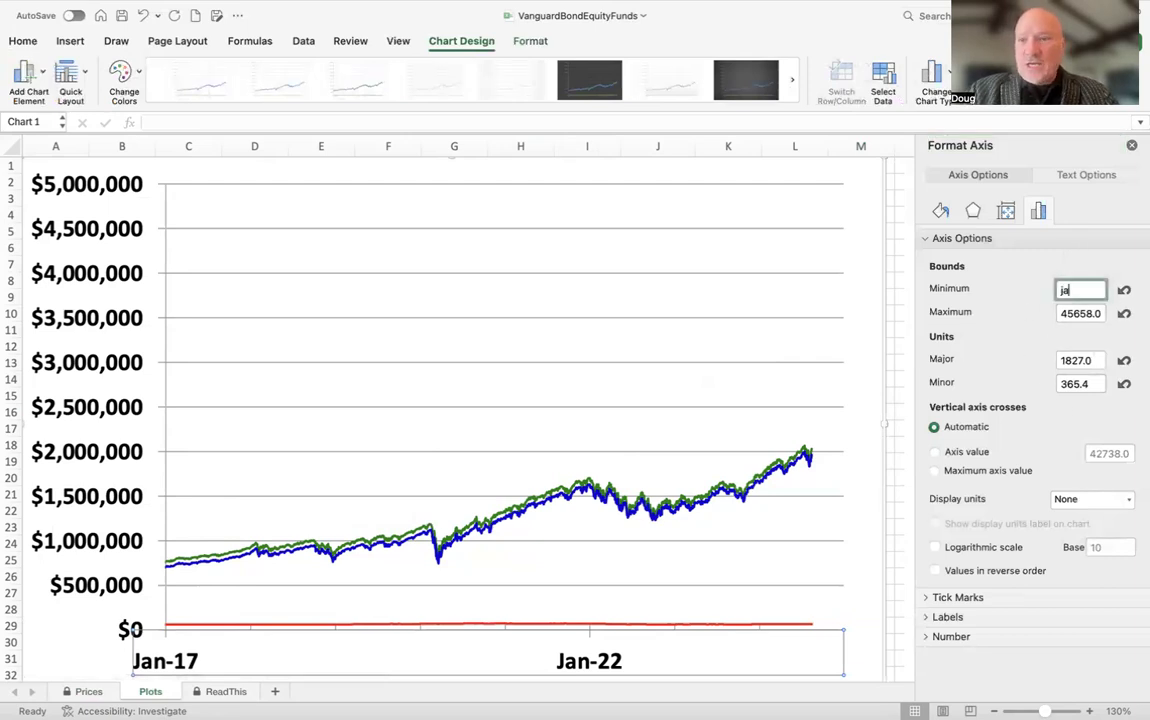
text(nuary 1, 1987)
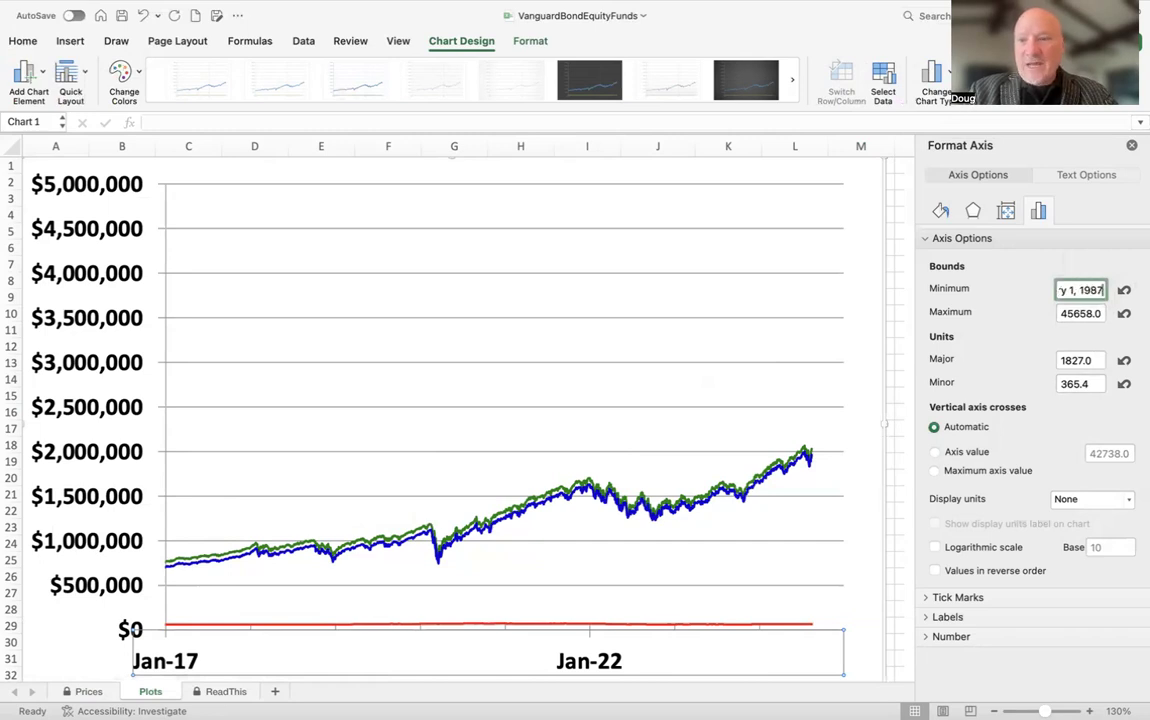
key(Return)
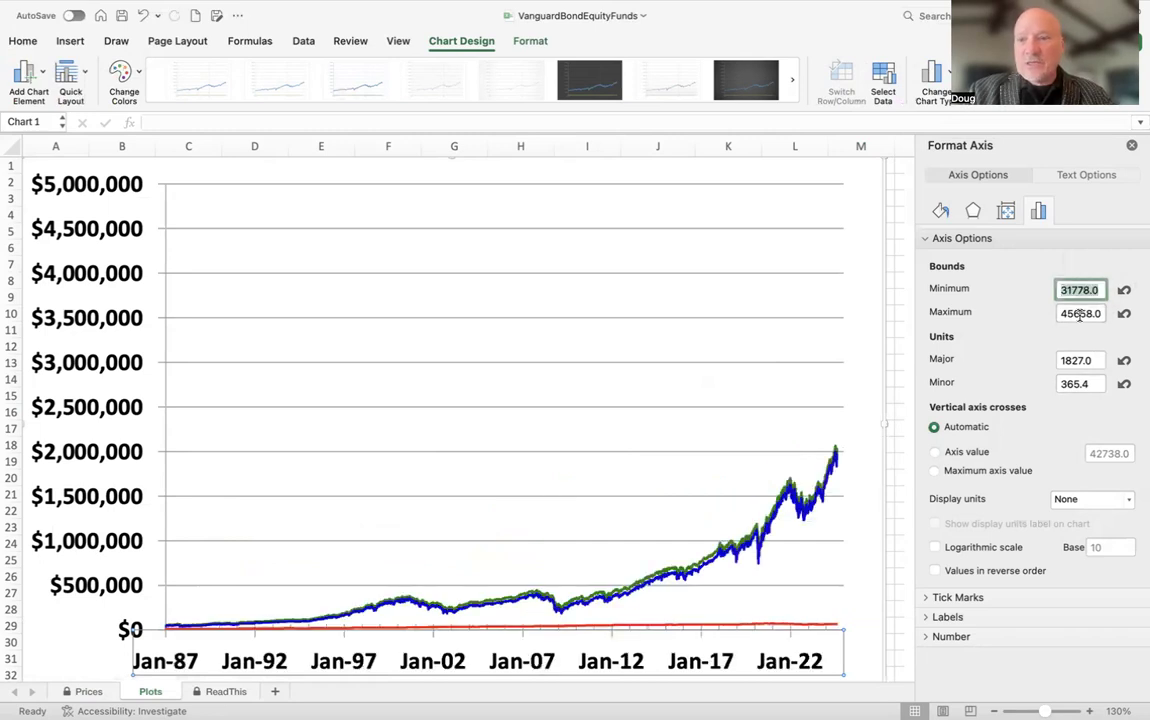
double_click(1078, 314)
text(jan)
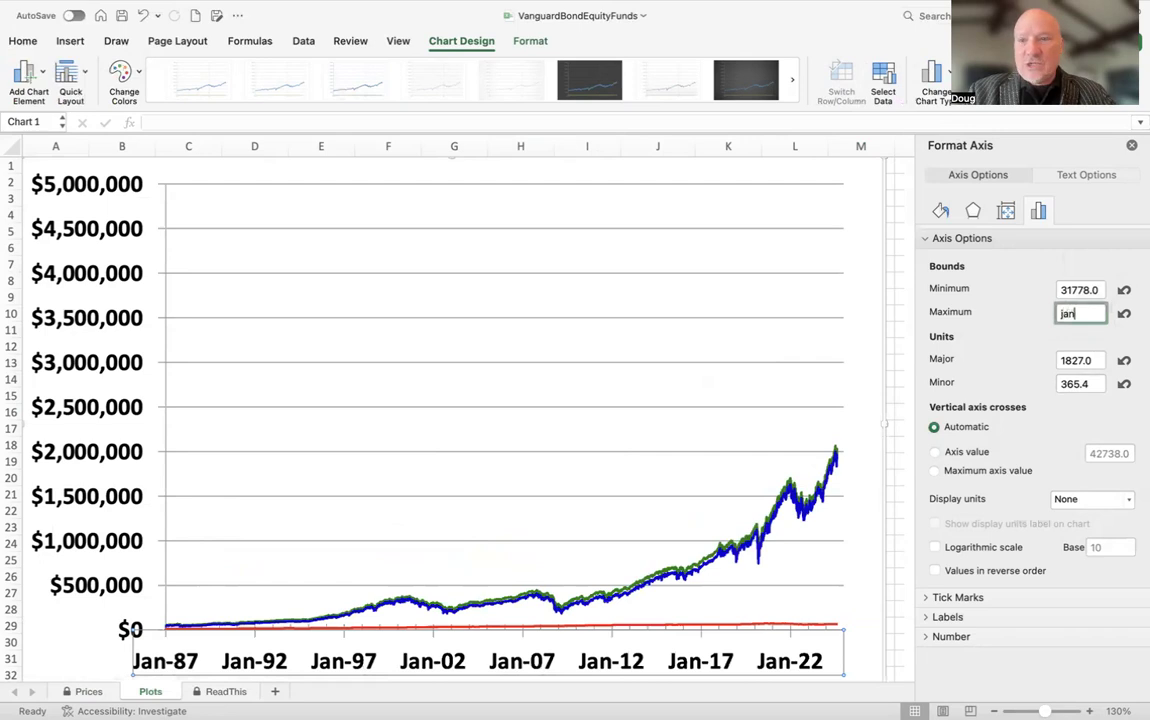
text(uary 1, 2025)
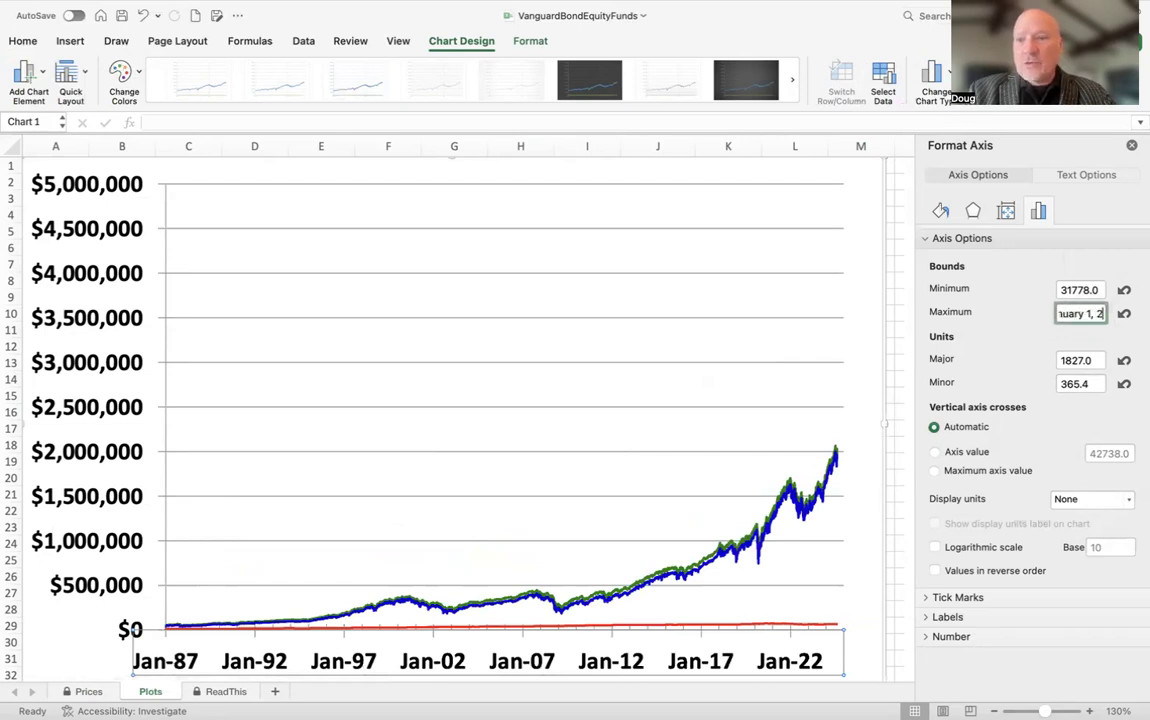
key(Return)
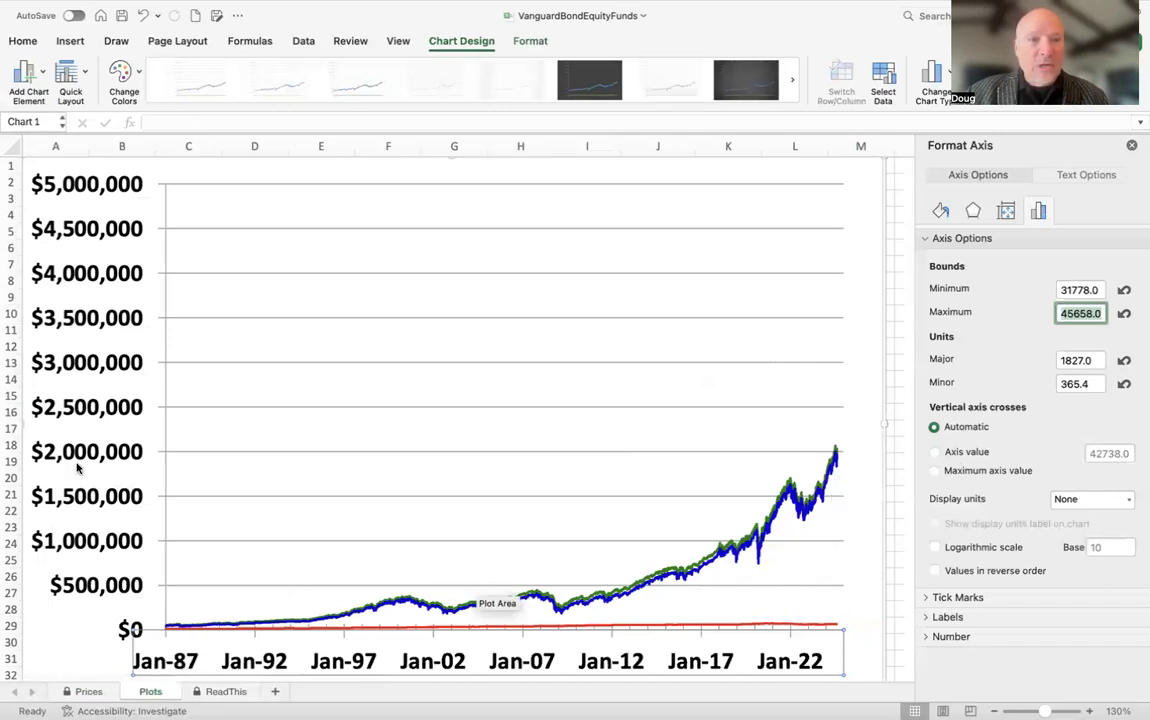
Reset the line chart's vertical axis maximum to automatic, close the axis formatting and inspect points on the fund curves
click(70, 372)
click(1124, 315)
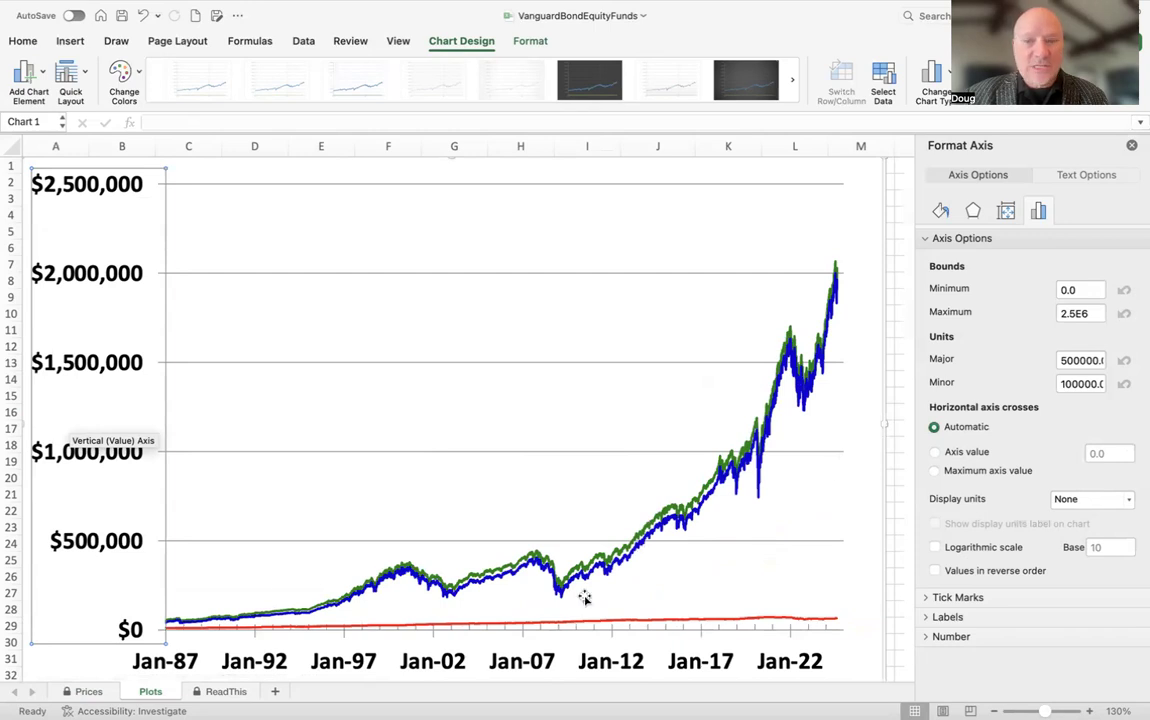
click(1131, 145)
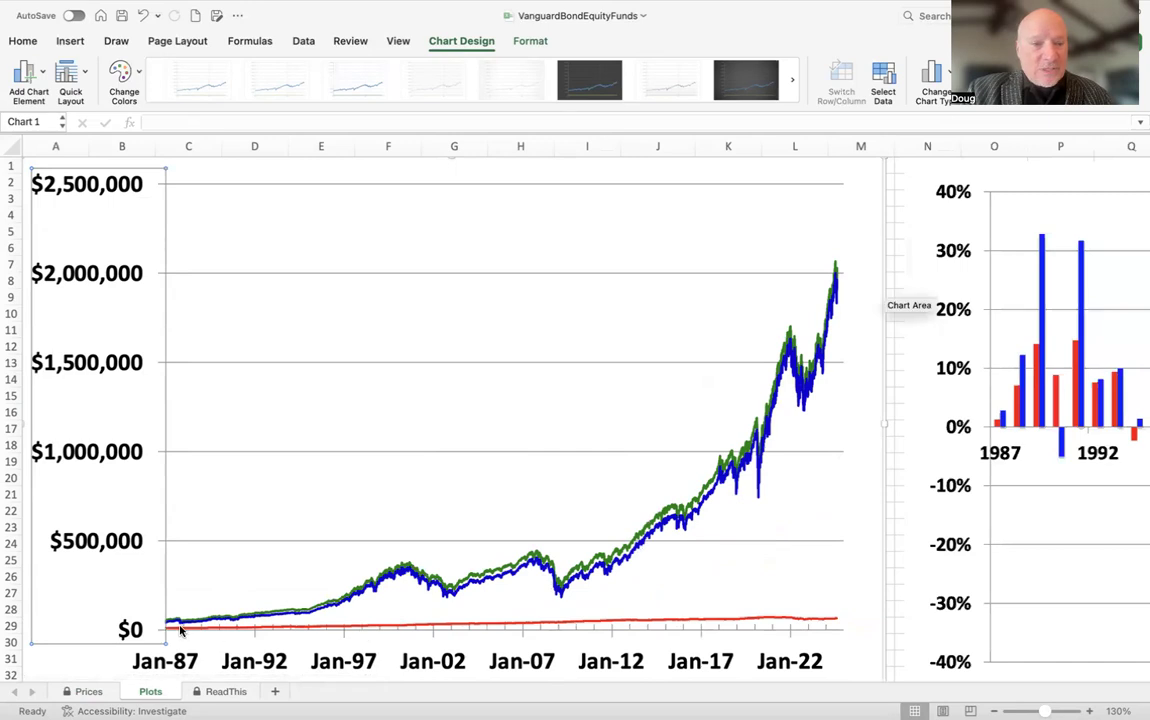
mouse_move(175, 630)
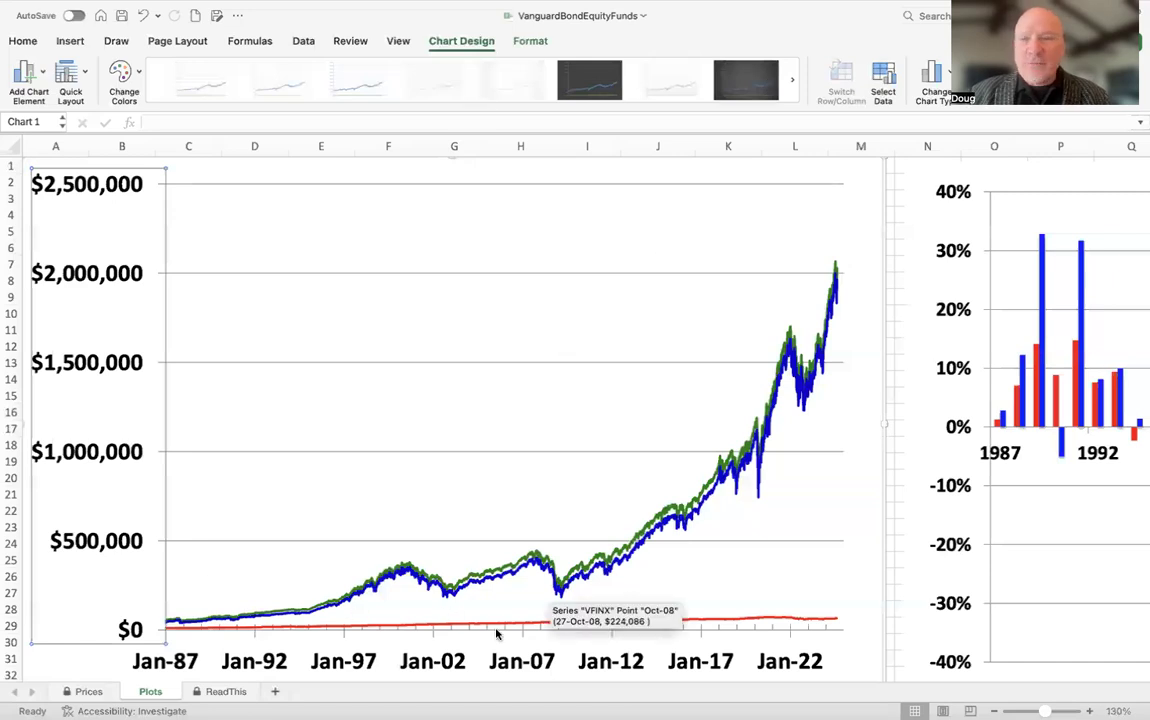
mouse_move(443, 575)
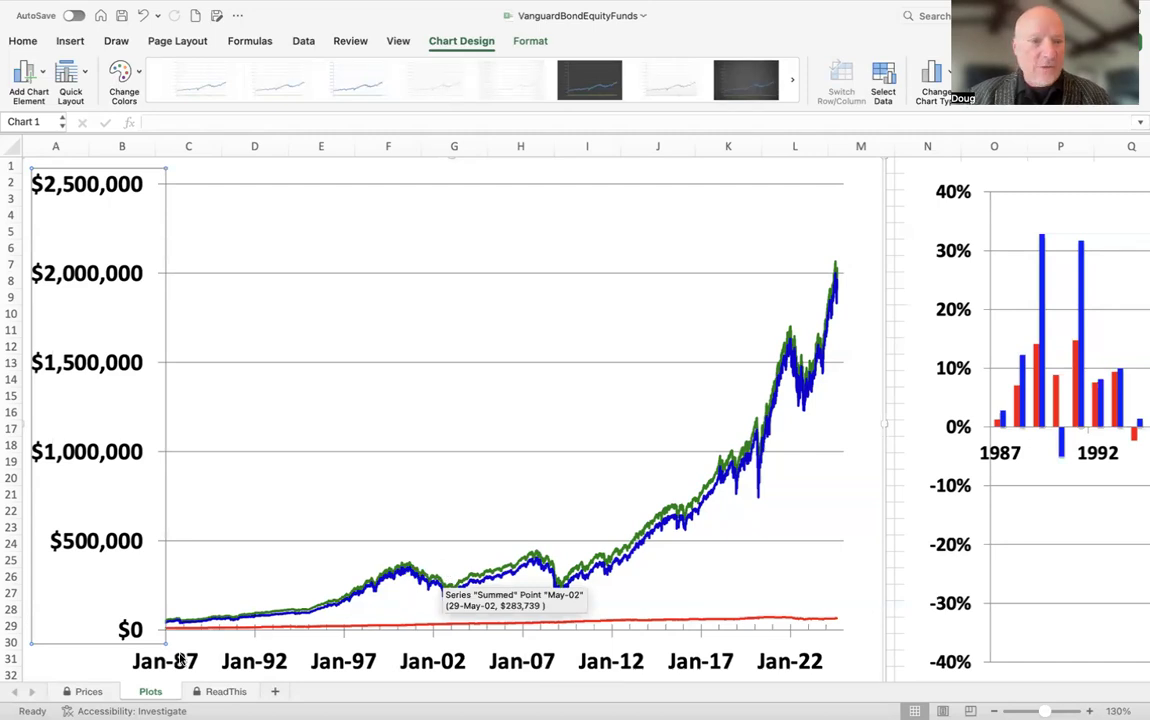
On the Prices sheet, set the starting investments to 25000 for VBMFX and 25000 for VFINX
click(89, 691)
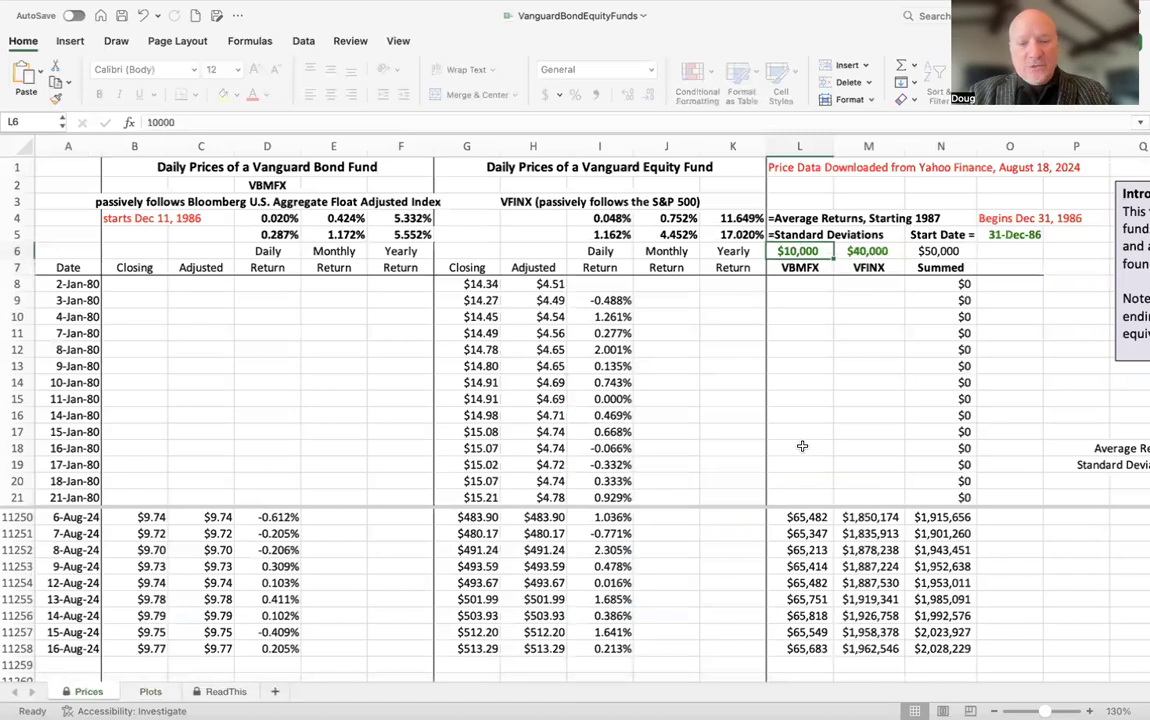
text(25000)
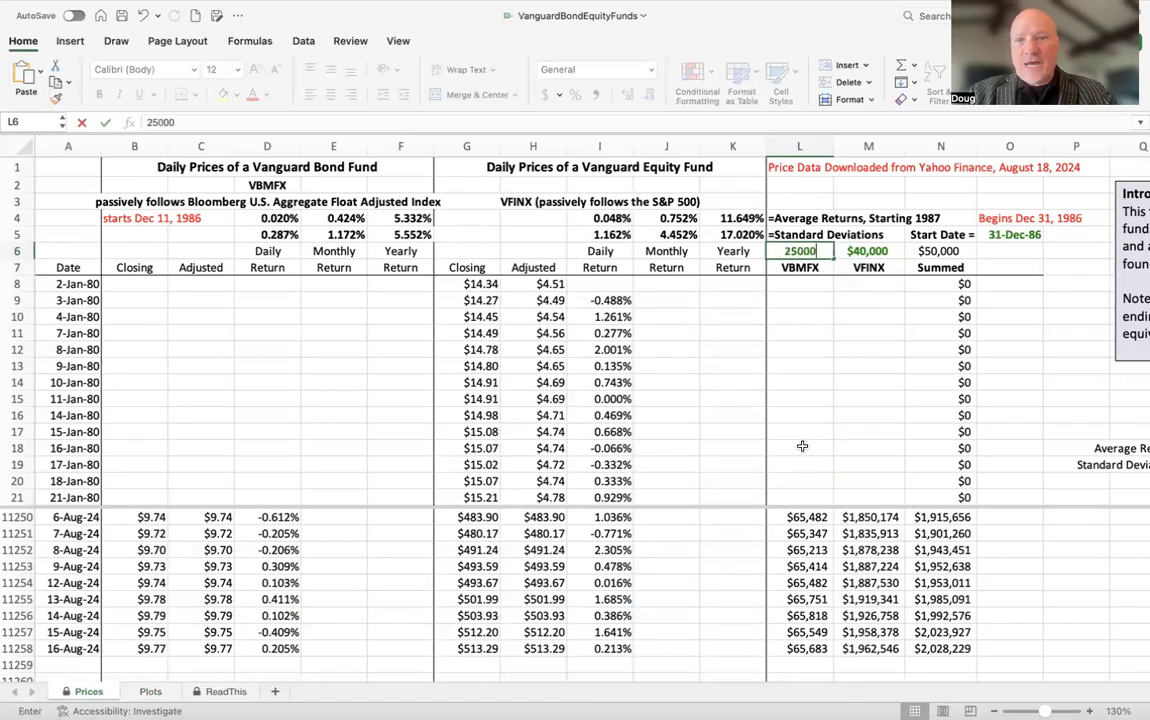
key(Tab)
text(25000)
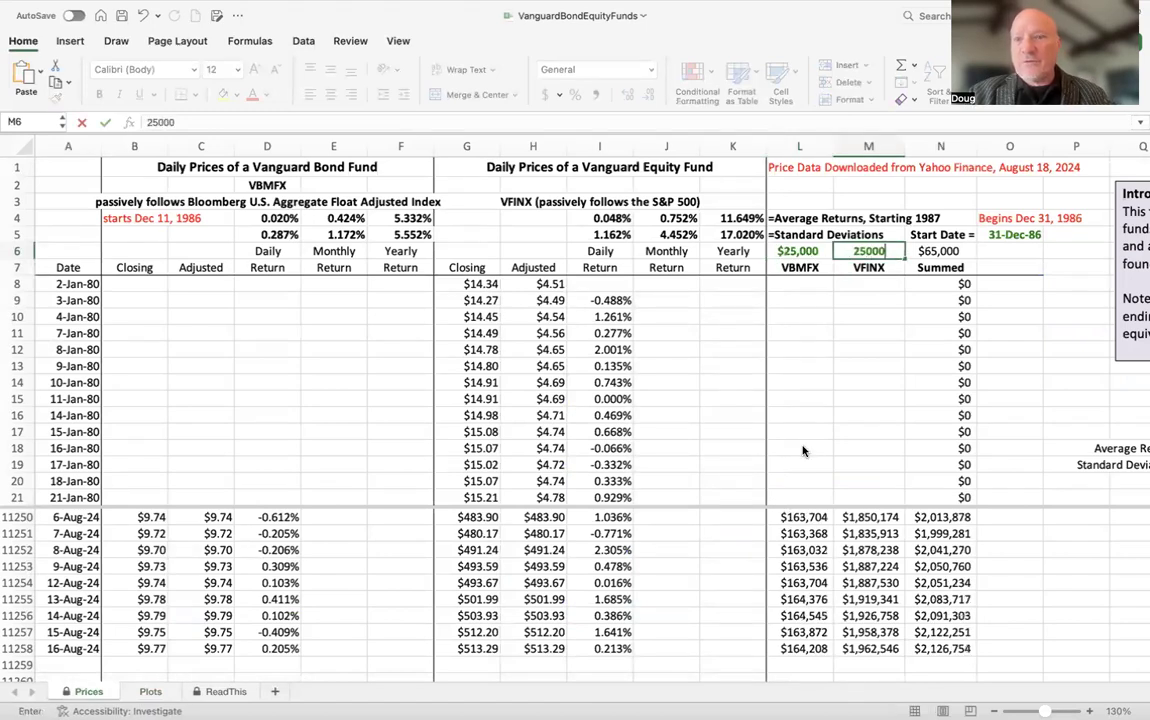
key(Return)
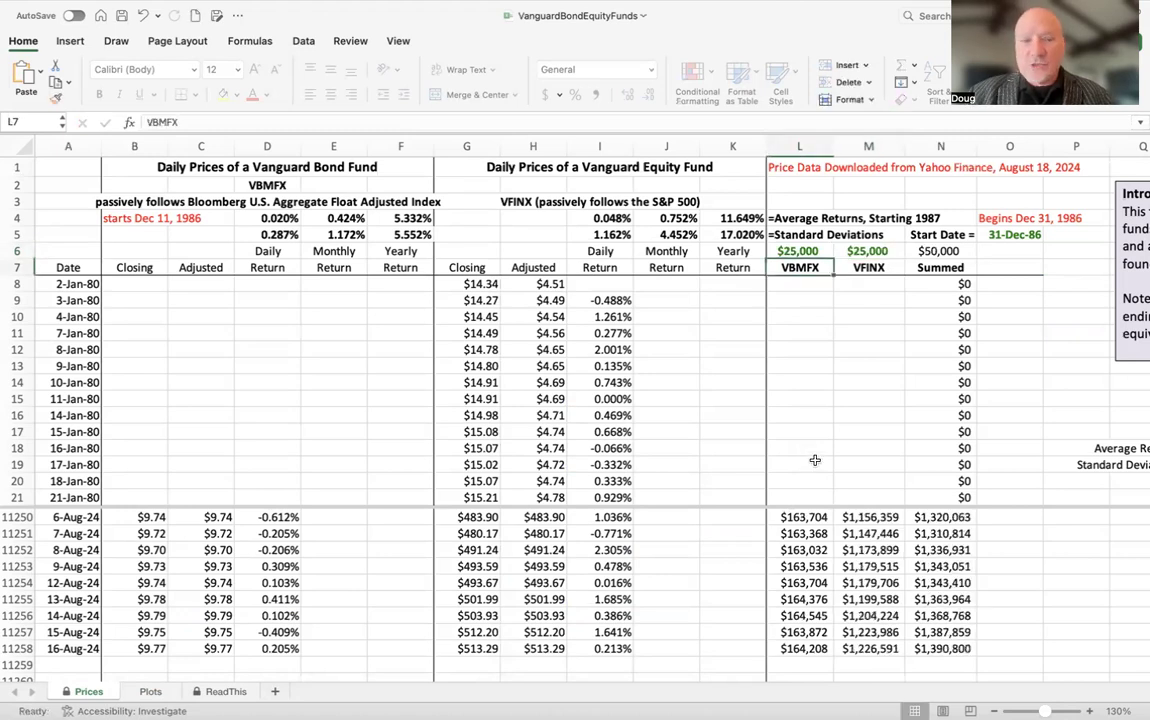
On the Plots sheet, inspect the VFINX line's point values around March 2009 and from November 2023 to July 2024
click(151, 692)
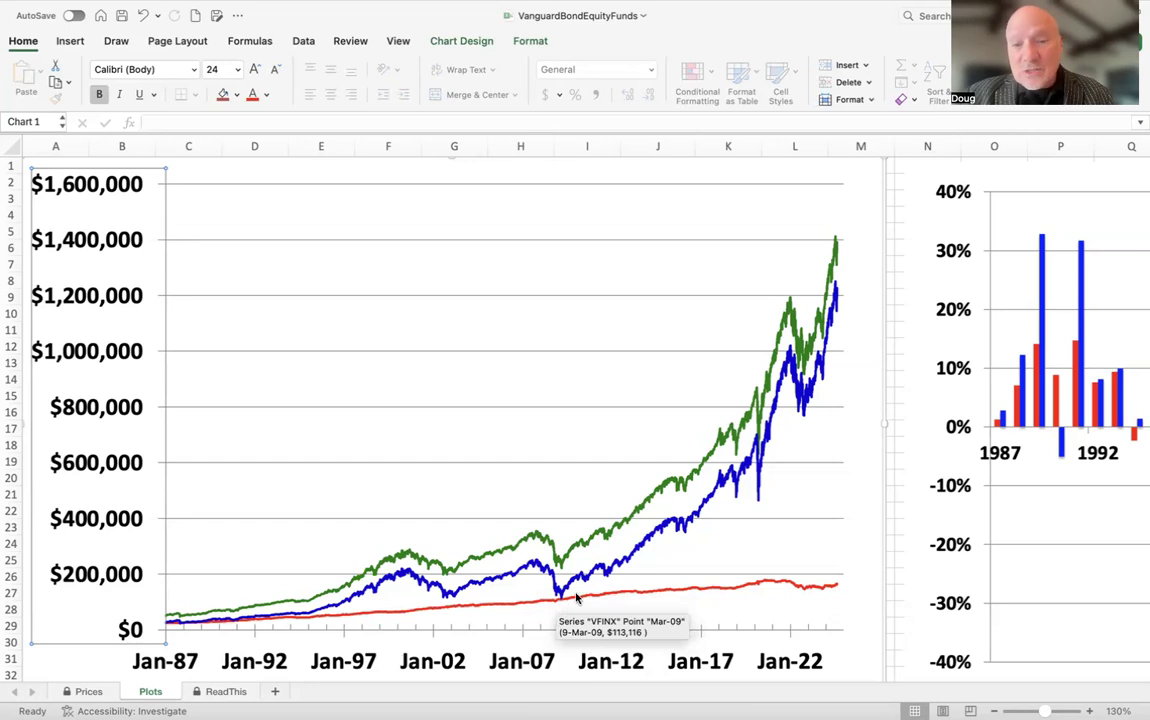
mouse_move(823, 355)
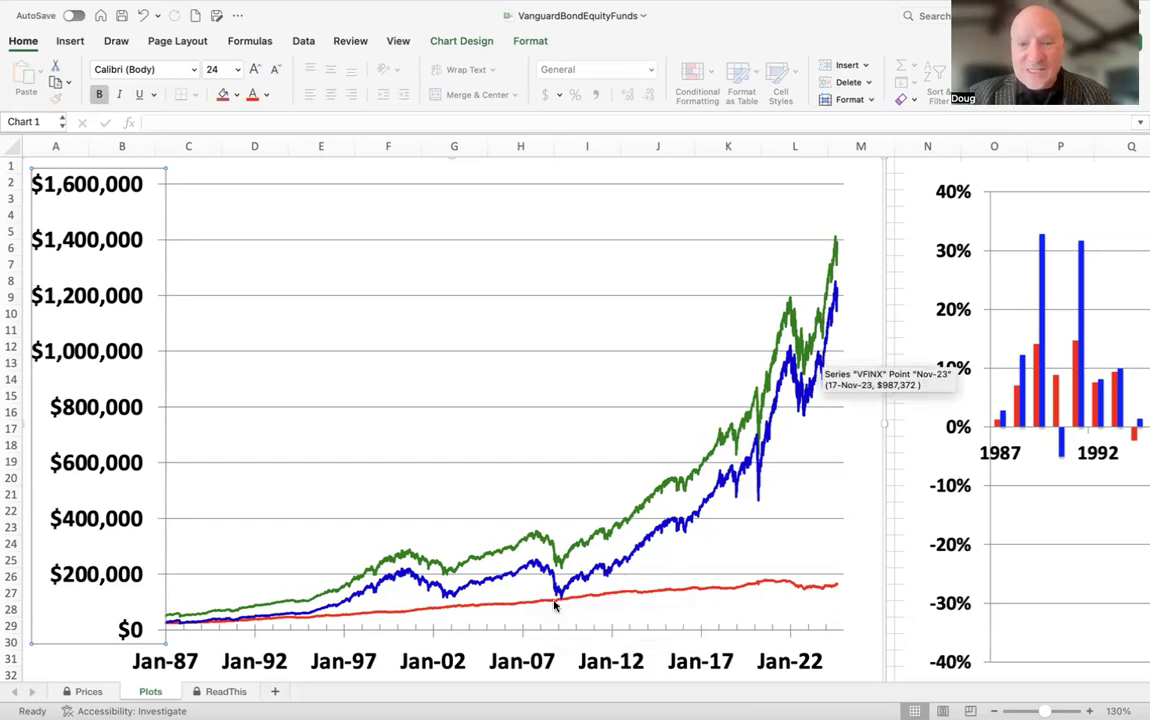
mouse_move(832, 328)
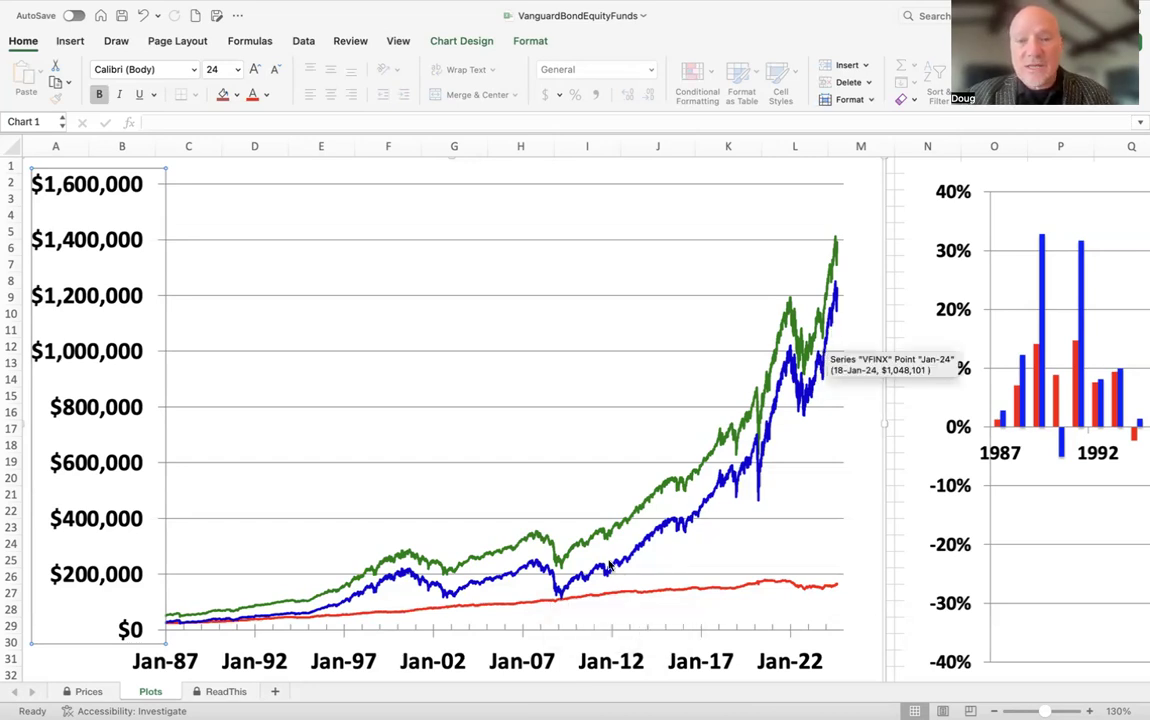
mouse_move(839, 292)
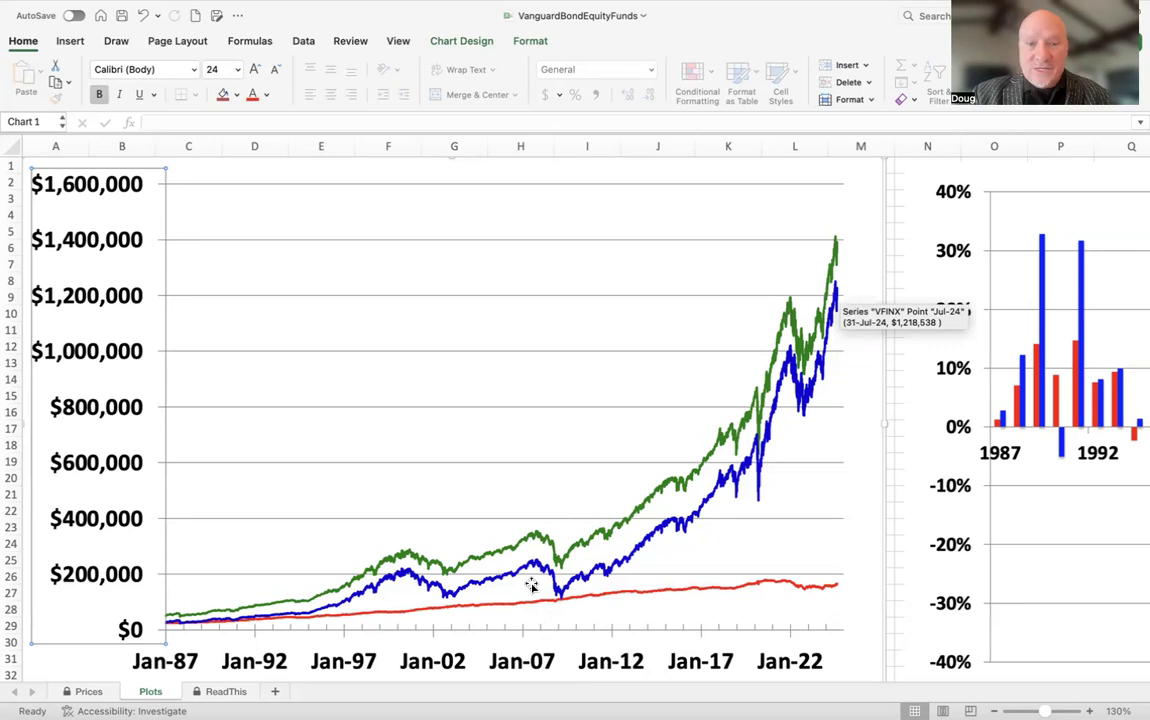
mouse_move(558, 597)
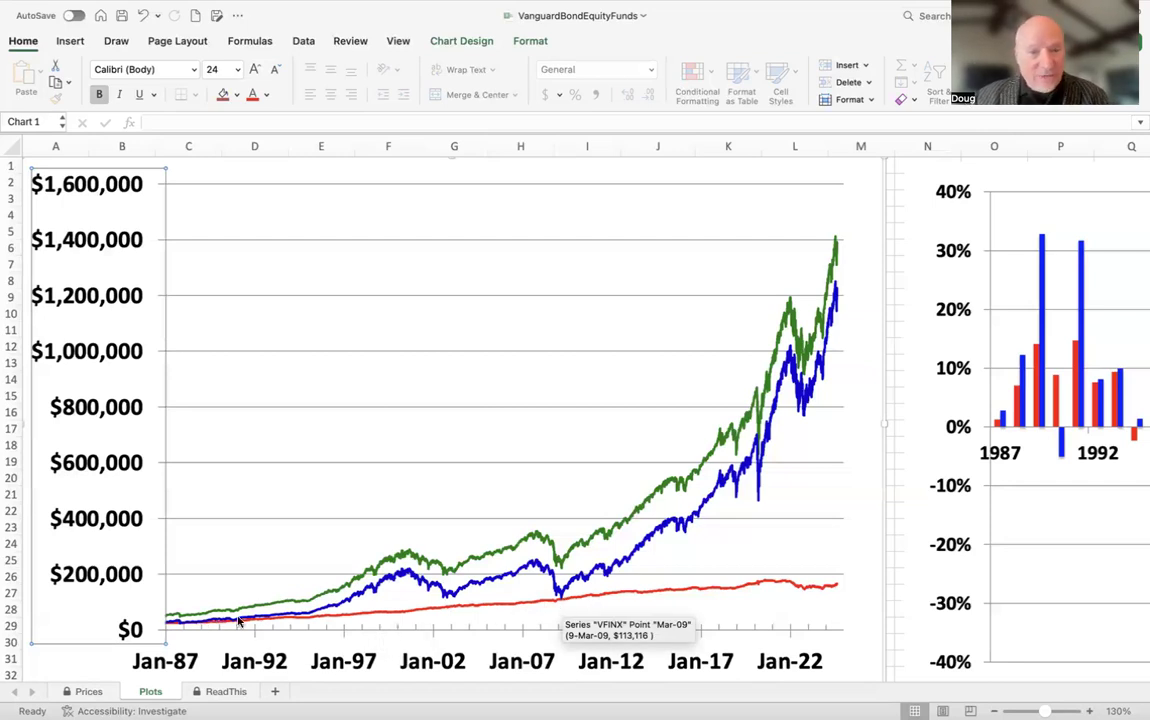
mouse_move(675, 597)
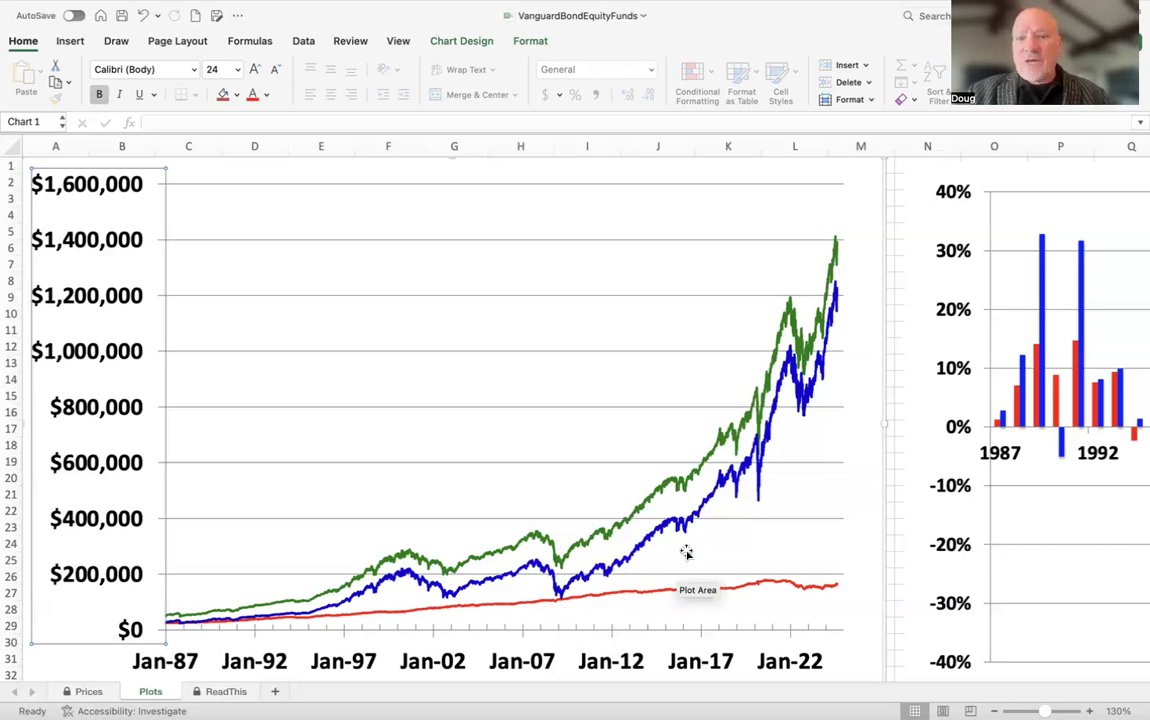
On the Prices sheet, set the starting investments to 40000 for VBMFX and 10000 for VFINX
click(87, 692)
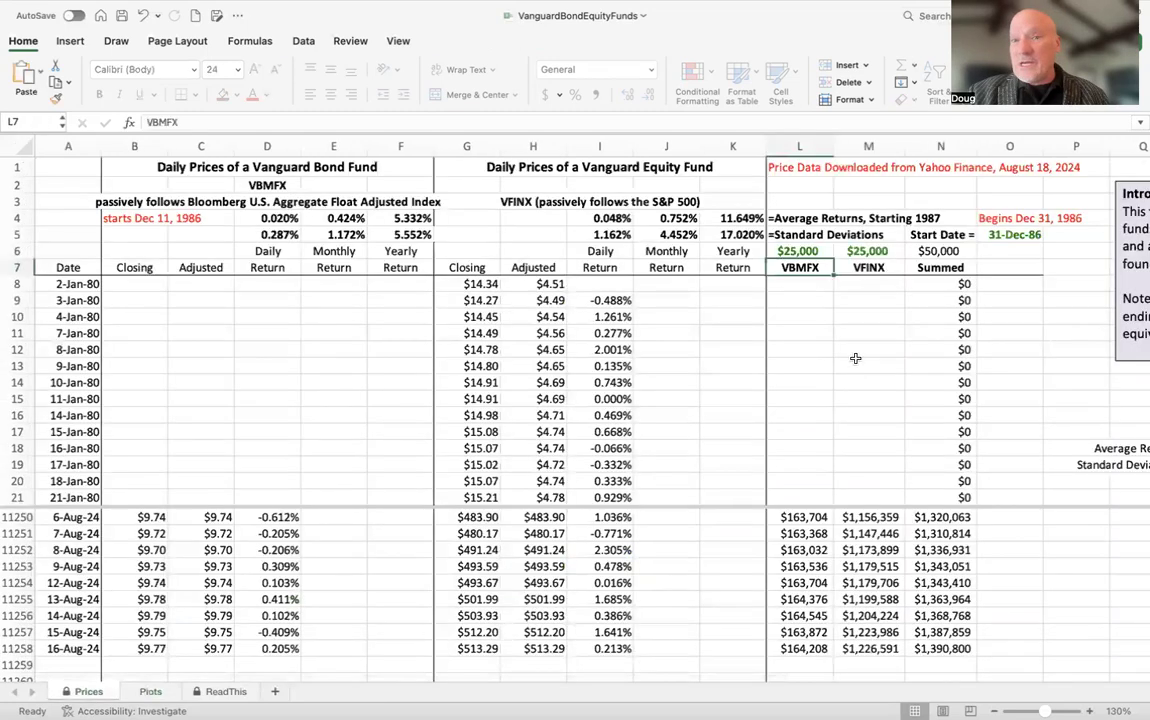
click(796, 250)
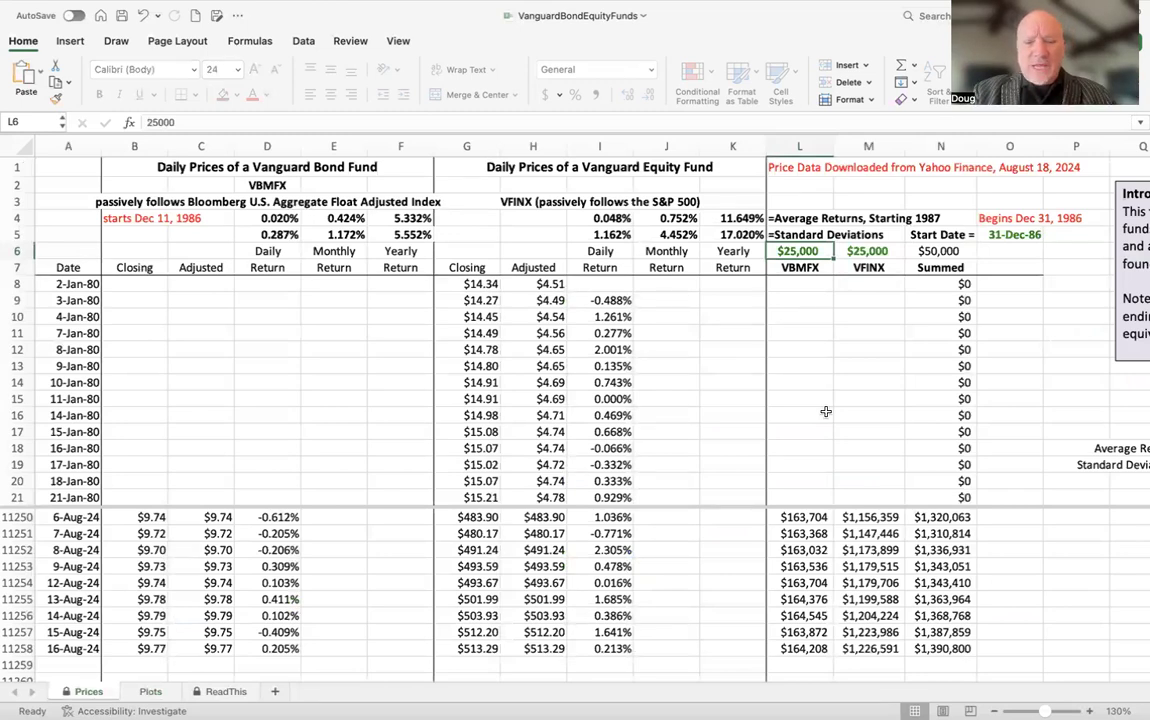
key(BackSpace)
text(40000)
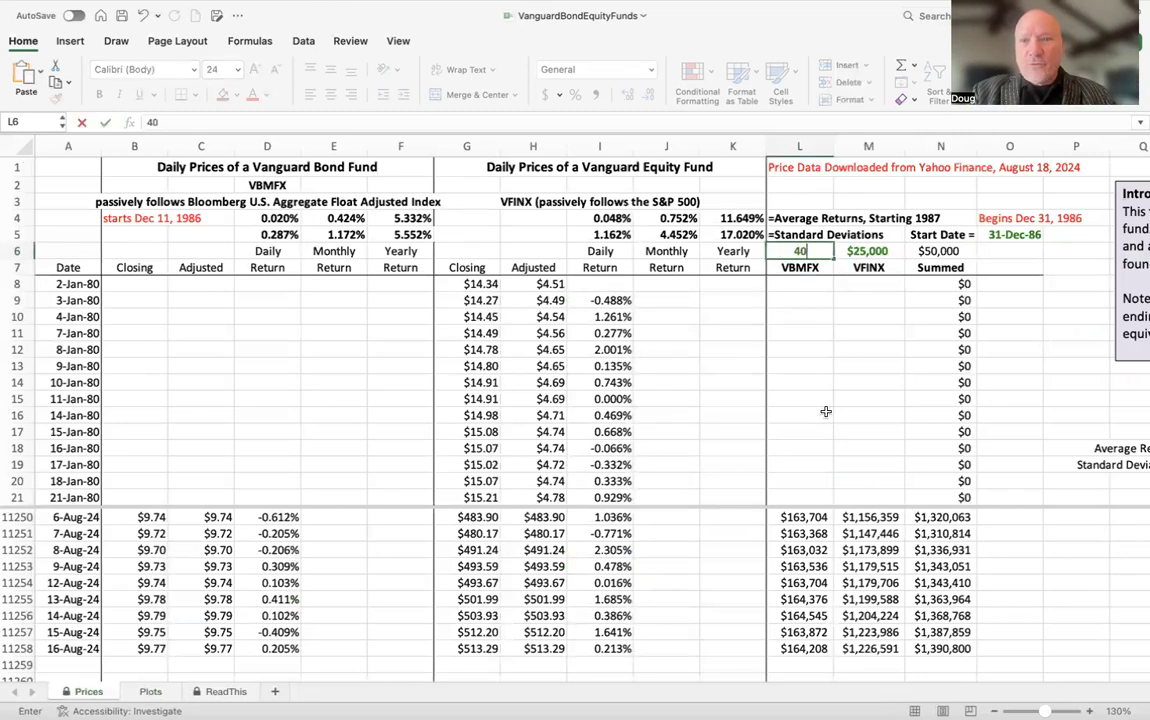
key(Tab)
key(BackSpace)
text(10000)
key(Return)
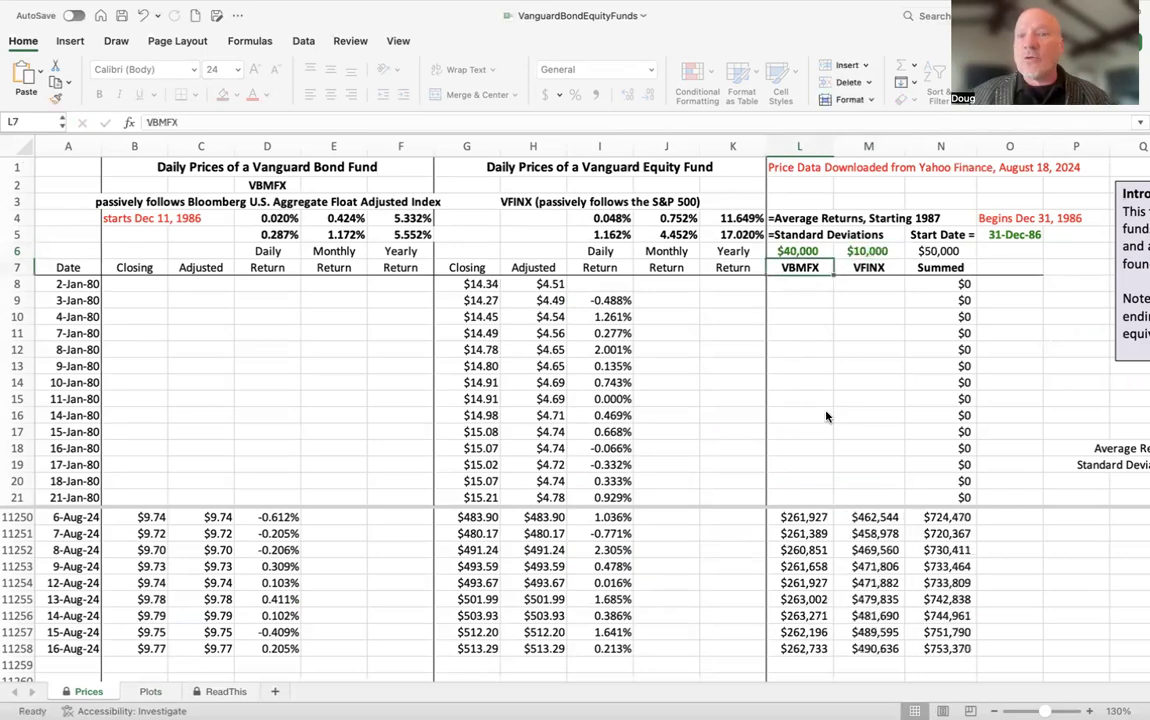
On the Plots sheet, examine the VBMFX bond line around 2013–2014 and during its decline after January 2022
click(151, 691)
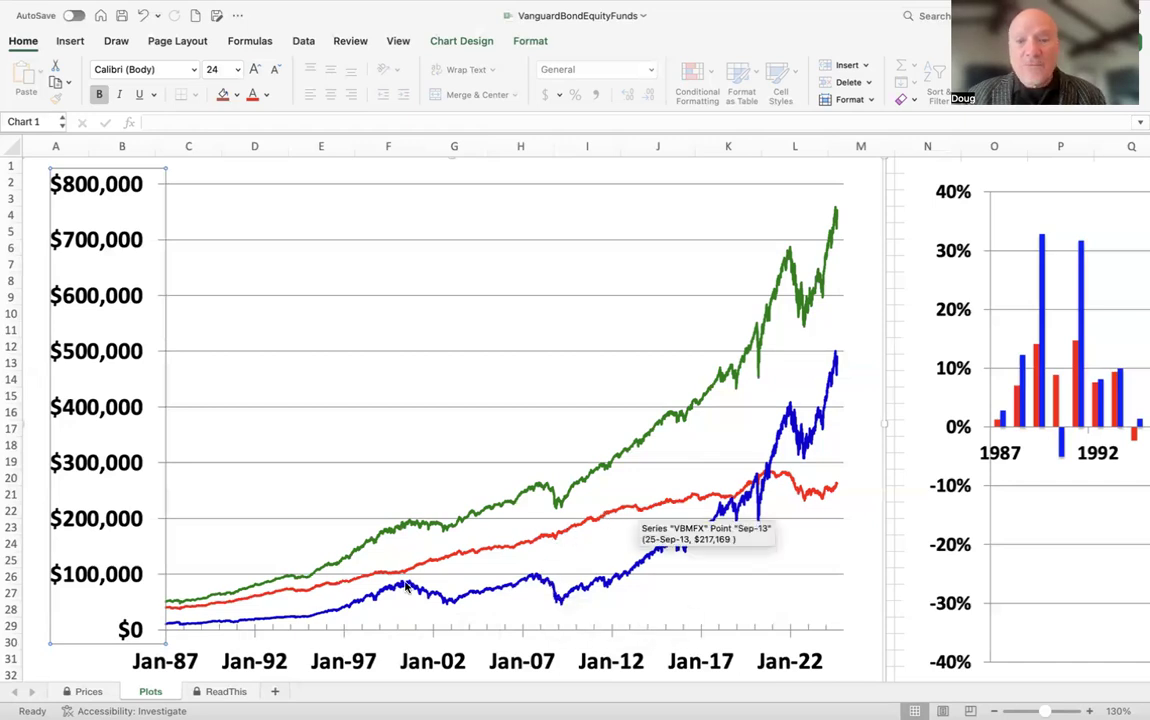
mouse_move(648, 511)
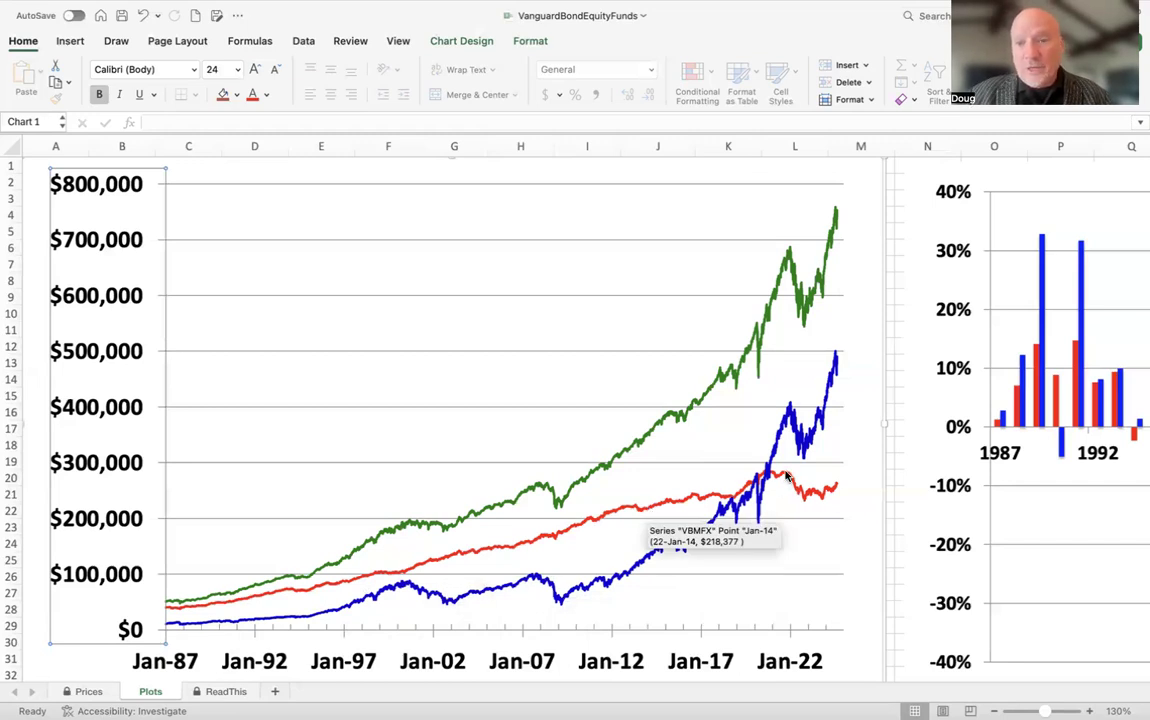
mouse_move(803, 500)
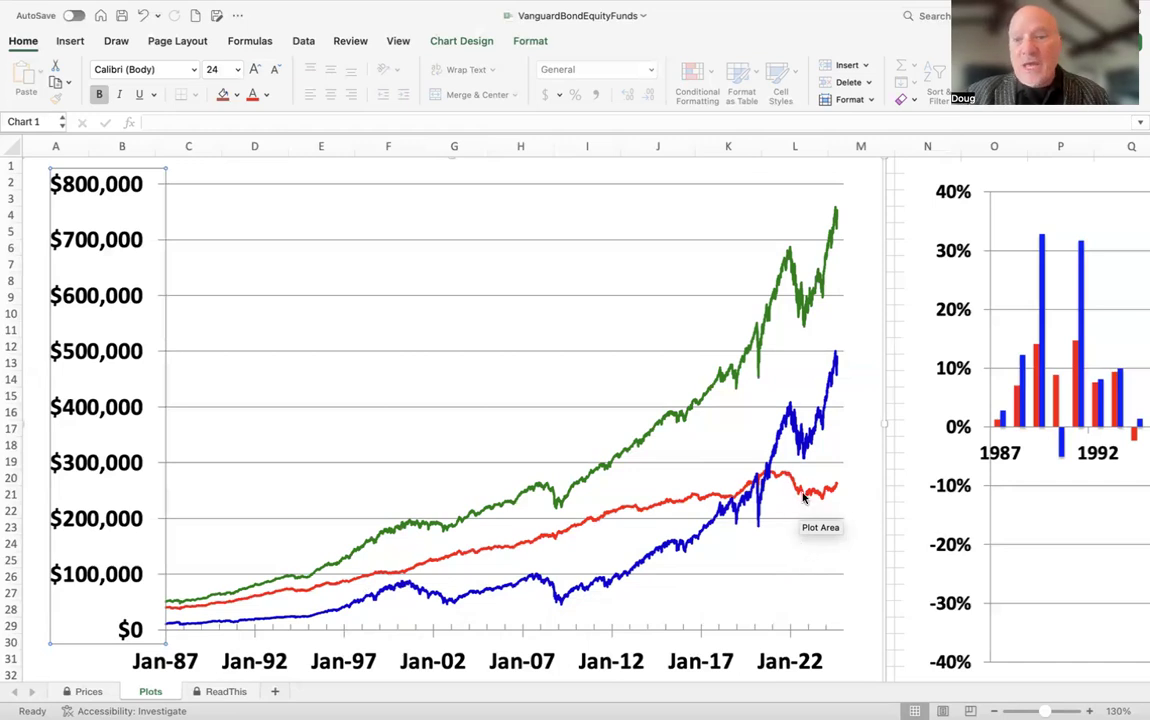
On the Prices sheet, set the starting investments to 10000 for VBMFX and 40000 for VFINX
mouse_move(783, 471)
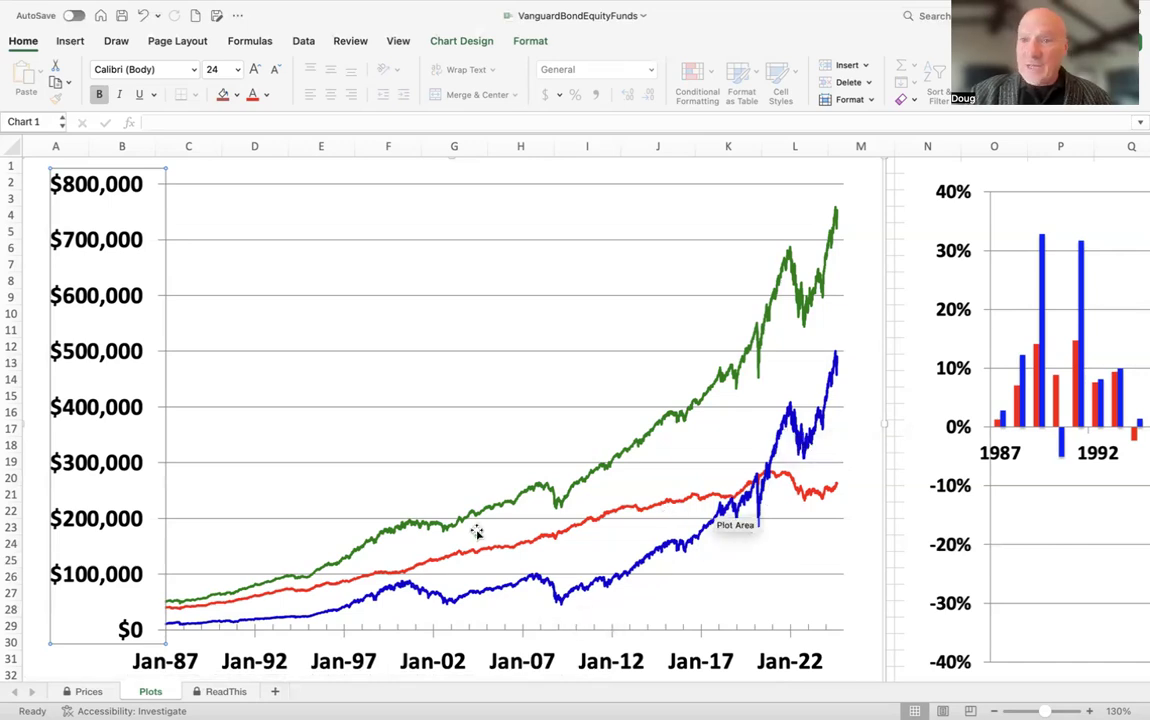
click(87, 693)
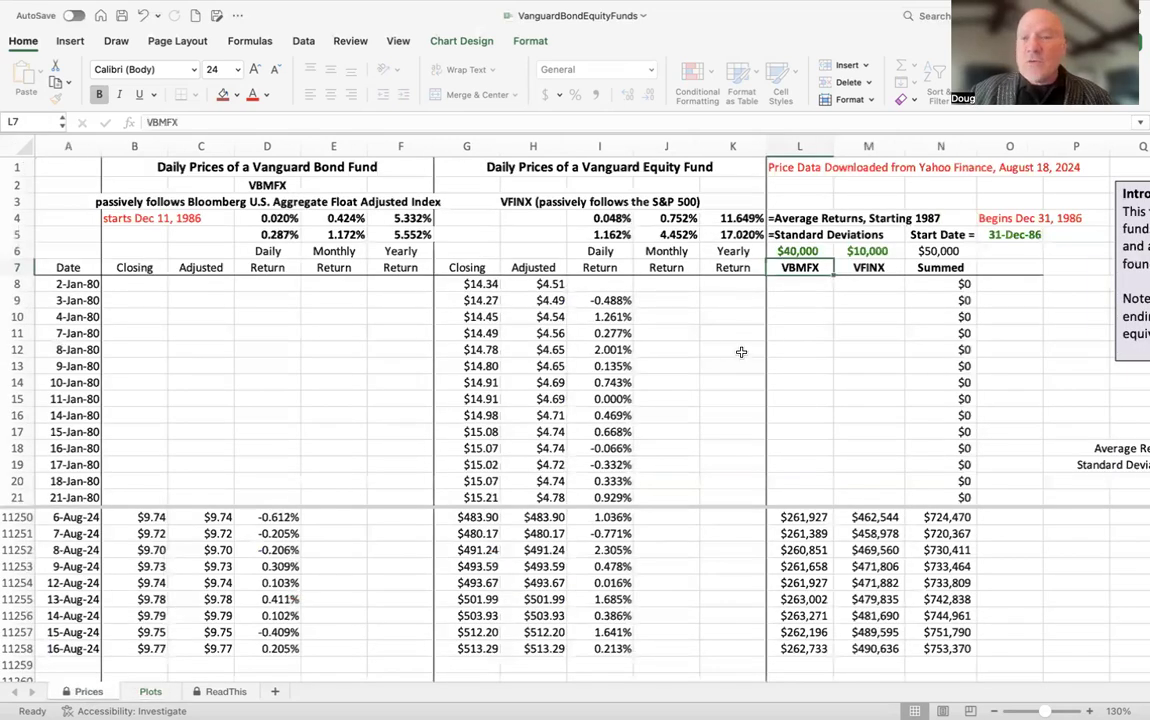
click(805, 249)
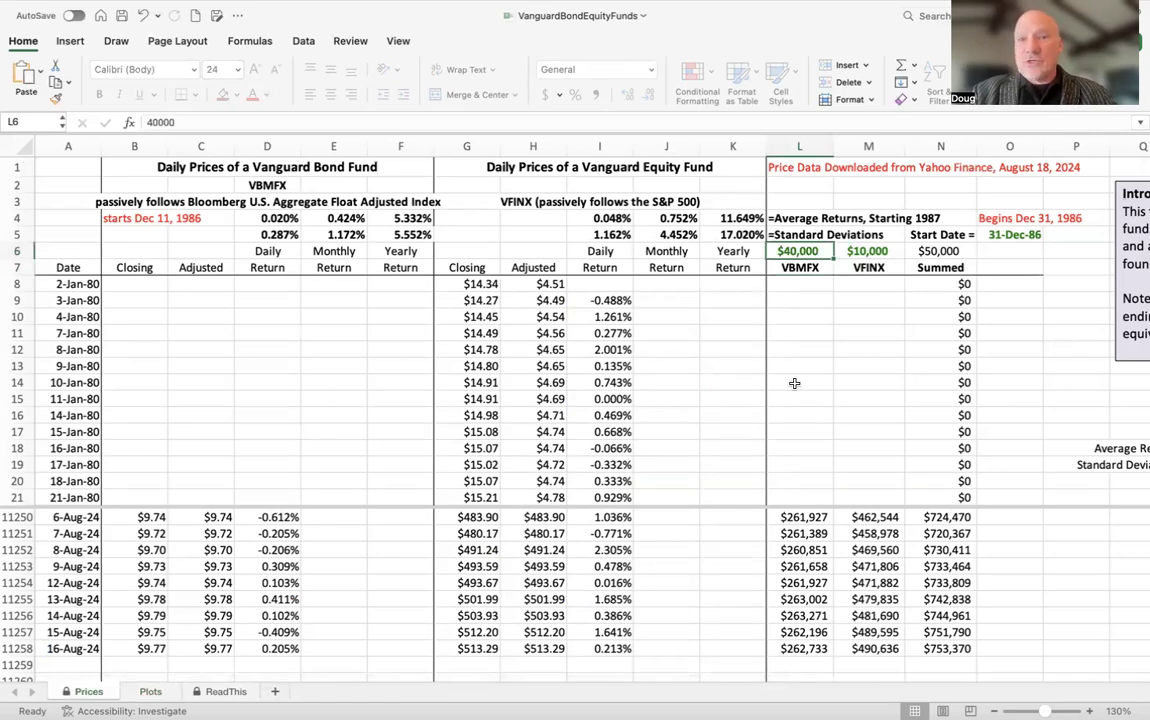
text(10000)
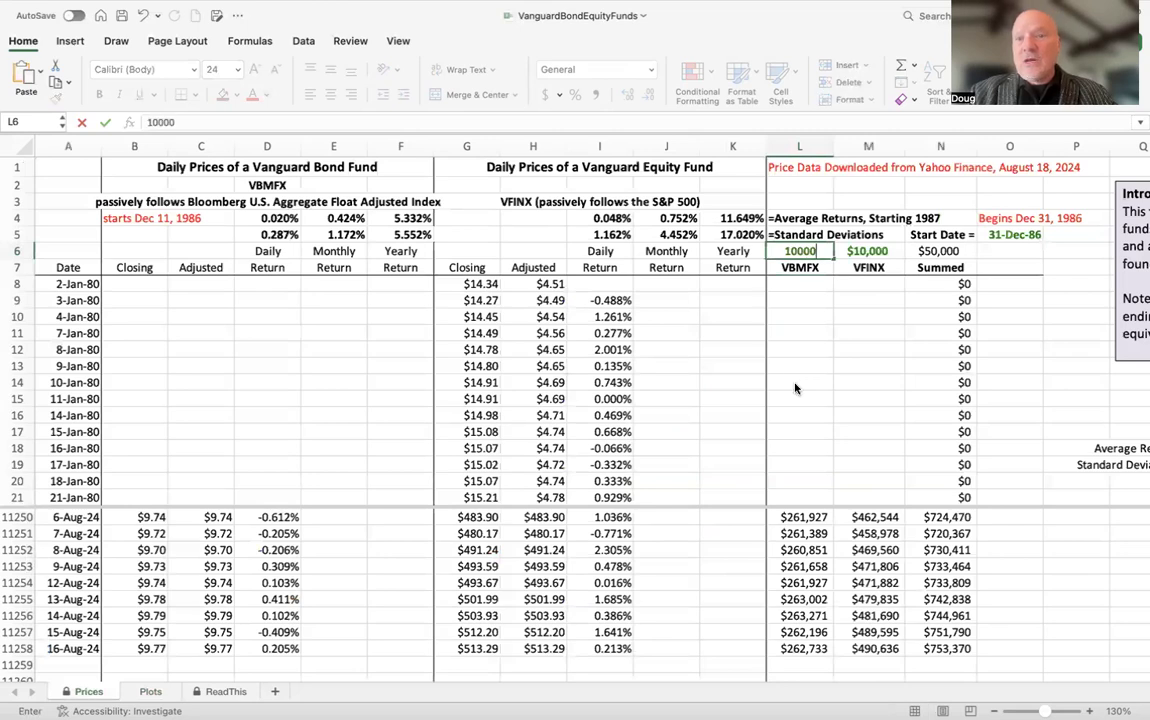
key(Tab)
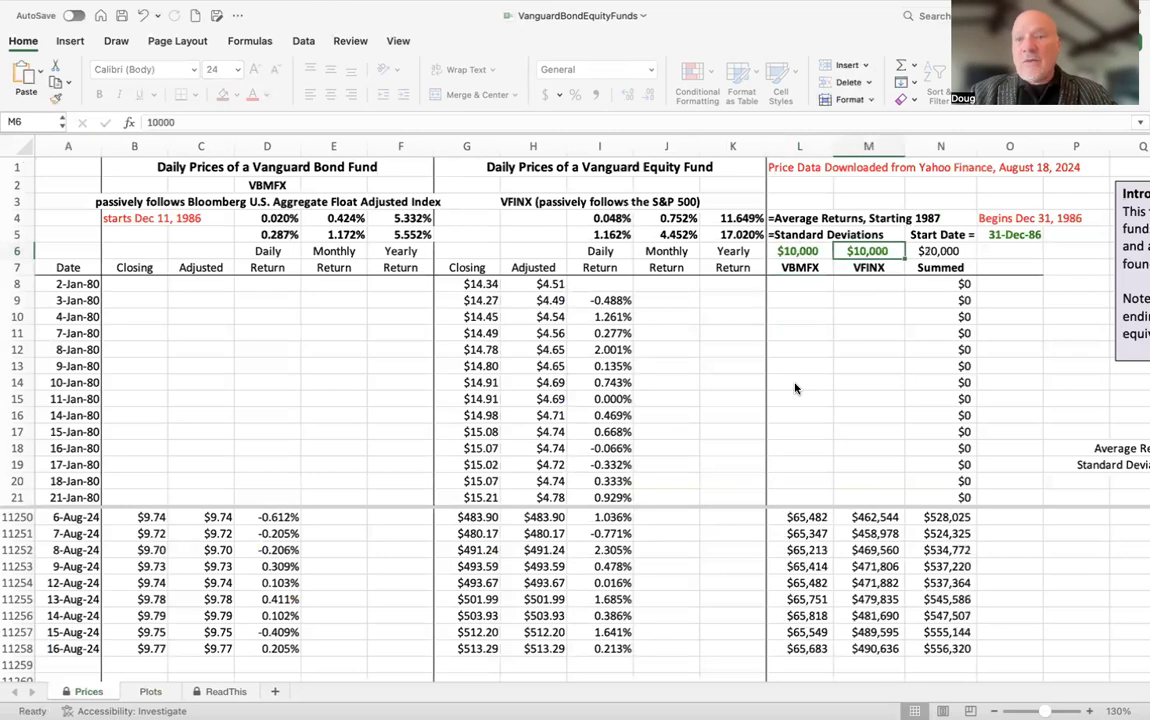
text(40000)
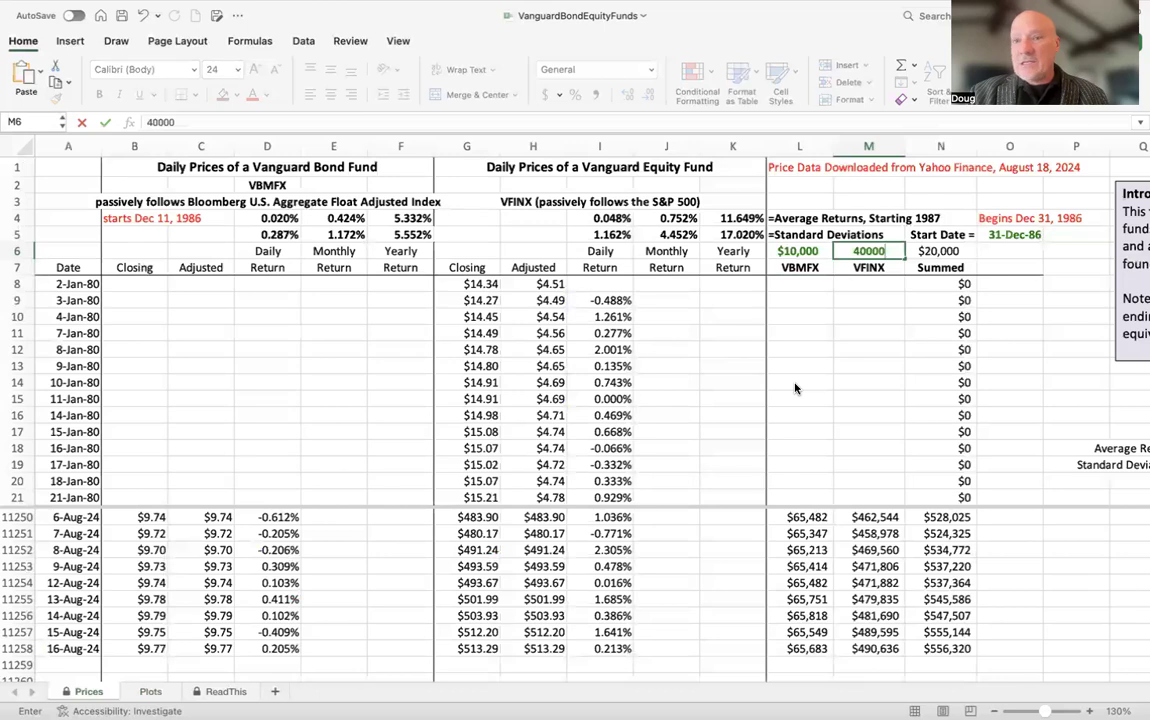
key(Return)
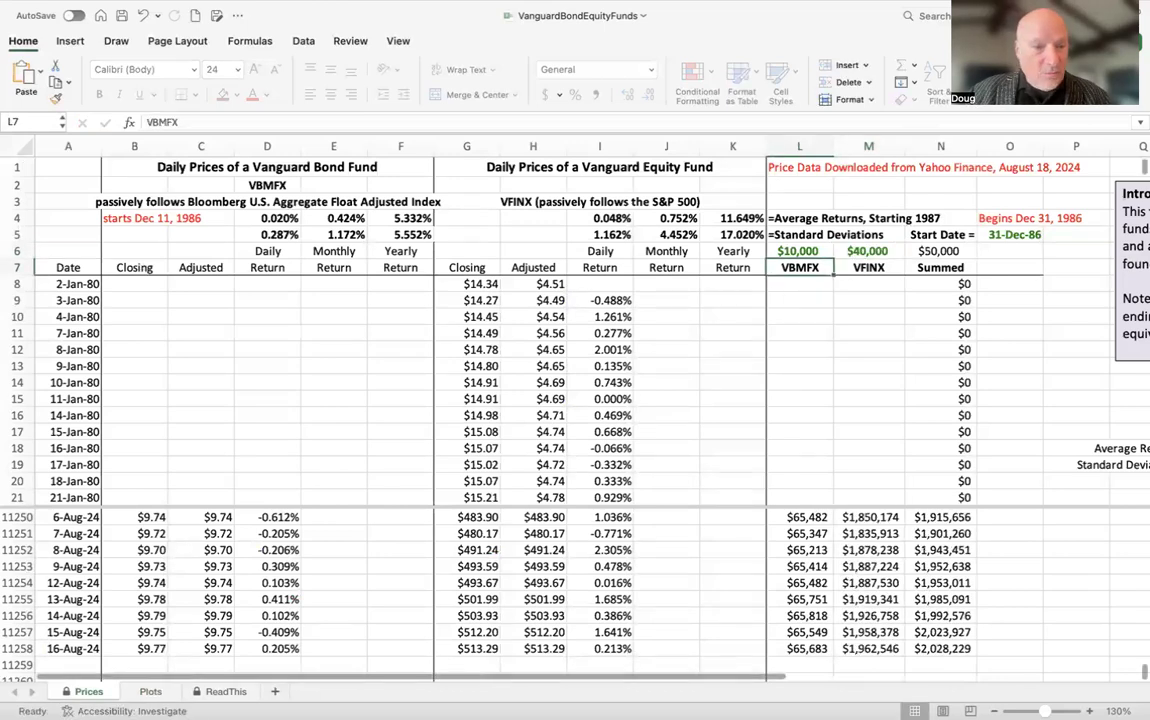
On the Plots sheet, inspect point values on the VBMFX, Summed and VFINX lines between October 2007 and July 2009
click(150, 691)
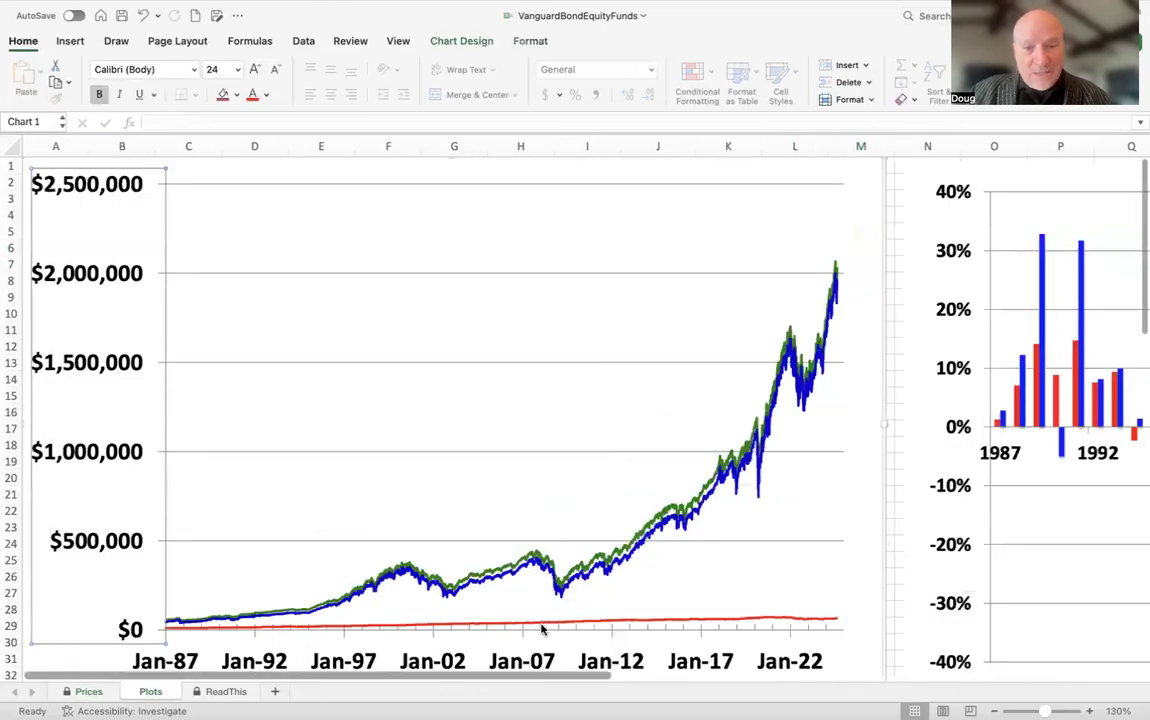
mouse_move(563, 626)
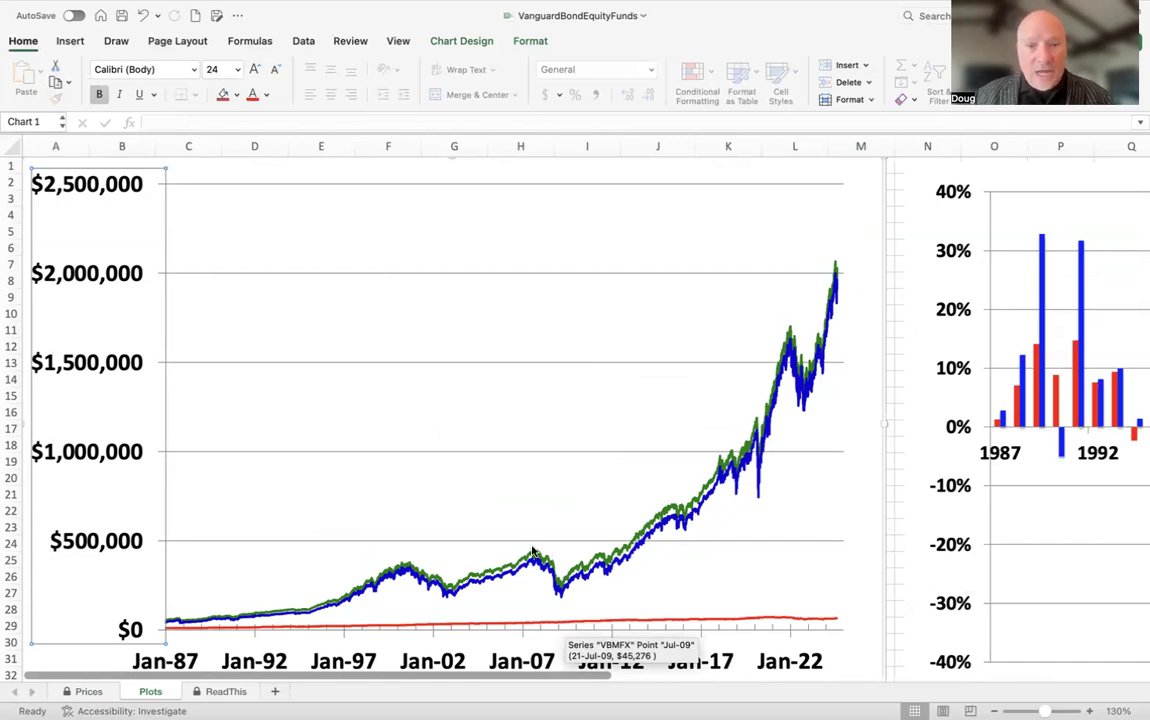
mouse_move(560, 595)
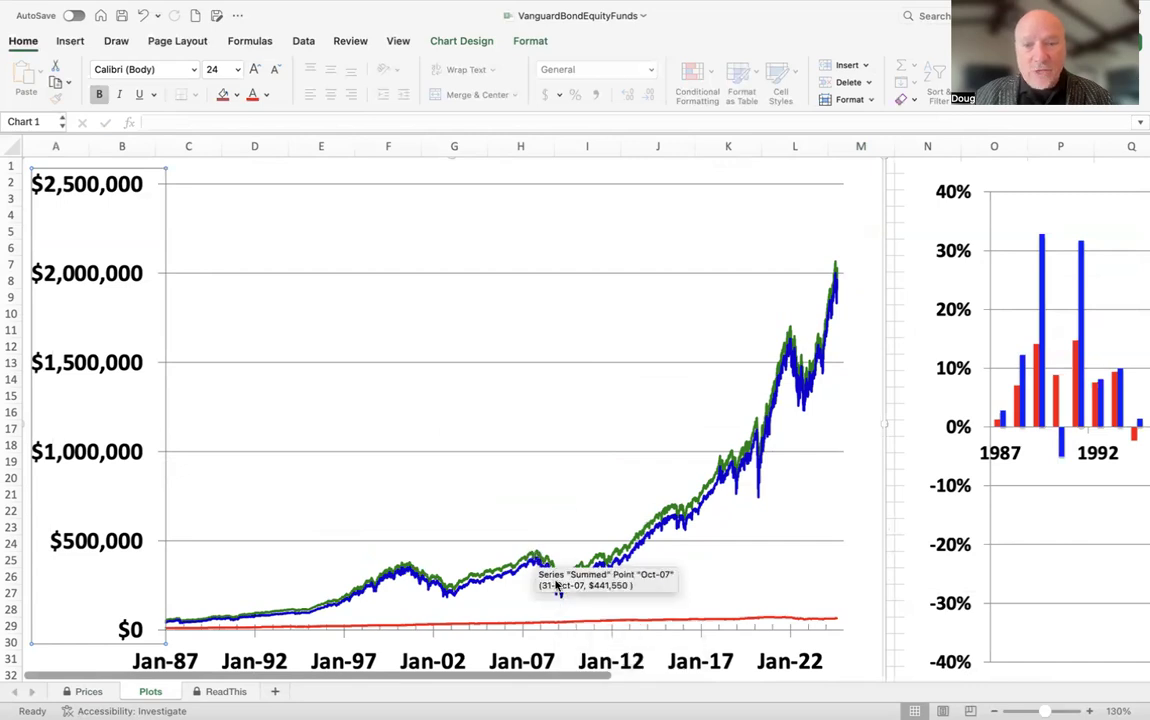
mouse_move(548, 572)
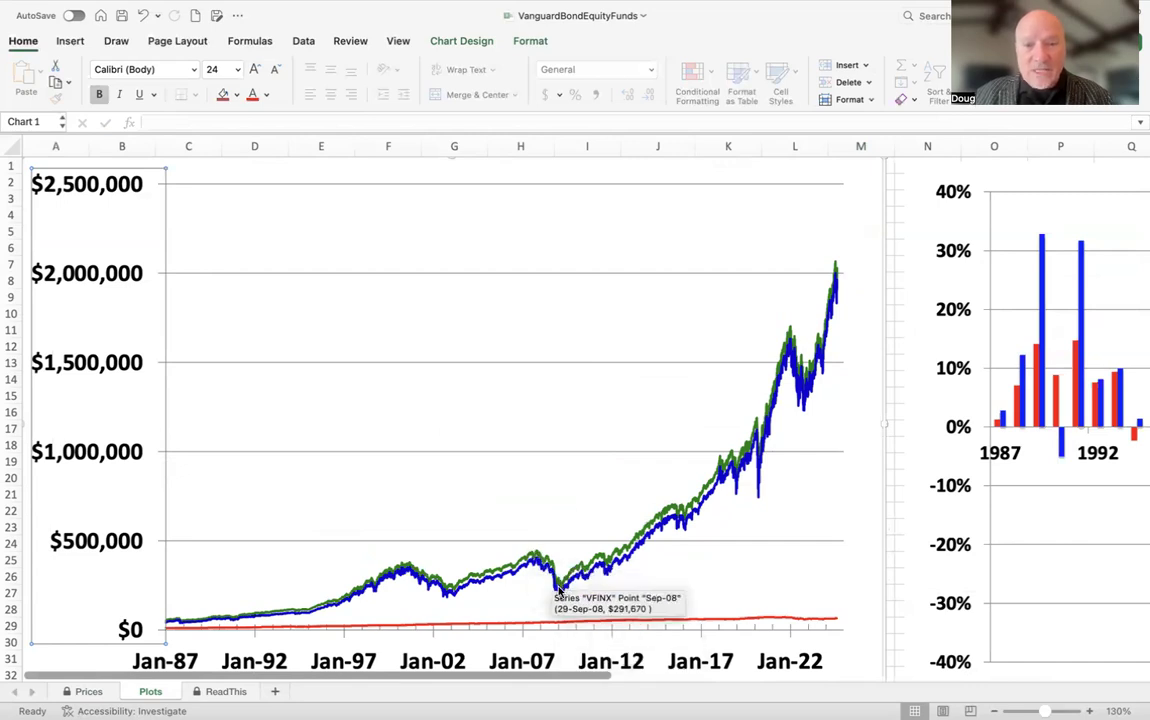